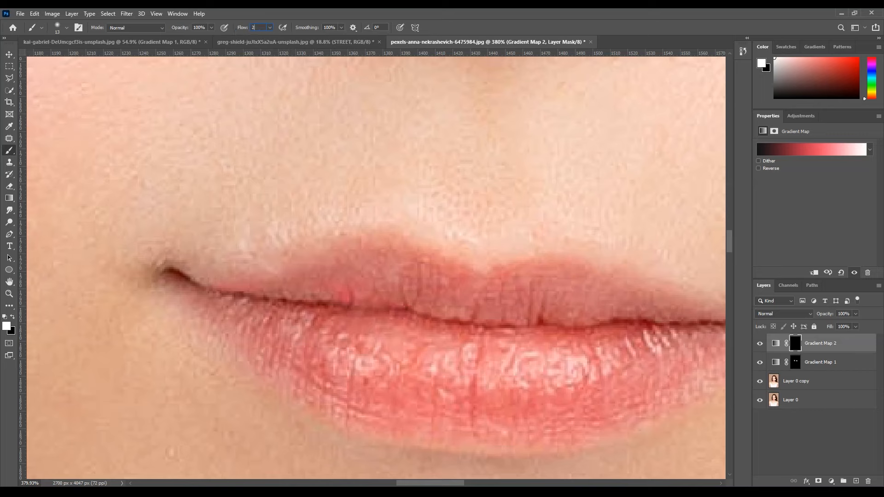
Step: Set the brush flow to 21% and paint white over the middle of the lips on Gradient Map 2's mask with a 63 px brush
{"action": "left_click_drag", "start_coordinate": [235, 28], "coordinate": [236, 28]}
{"action": "key", "text": "Return"}
{"action": "scroll", "coordinate": [345, 299], "scroll_direction": "down", "scroll_amount": 7}
{"action": "scroll", "coordinate": [353, 288], "scroll_direction": "down", "scroll_amount": 2}
{"action": "right_click", "coordinate": [359, 307]}
{"action": "left_click_drag", "start_coordinate": [341, 313], "coordinate": [360, 310], "text": "alt"}
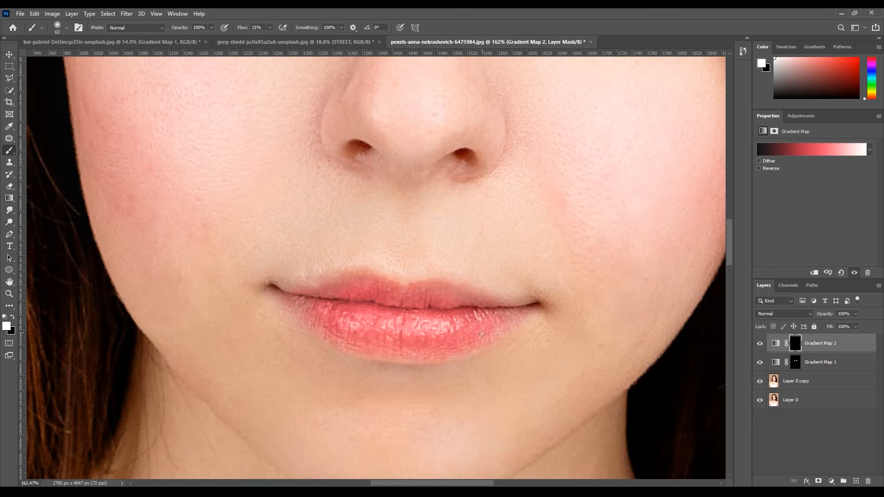
{"action": "scroll", "coordinate": [482, 338], "scroll_direction": "down", "scroll_amount": 5}
{"action": "scroll", "coordinate": [451, 308], "scroll_direction": "up", "scroll_amount": 8}
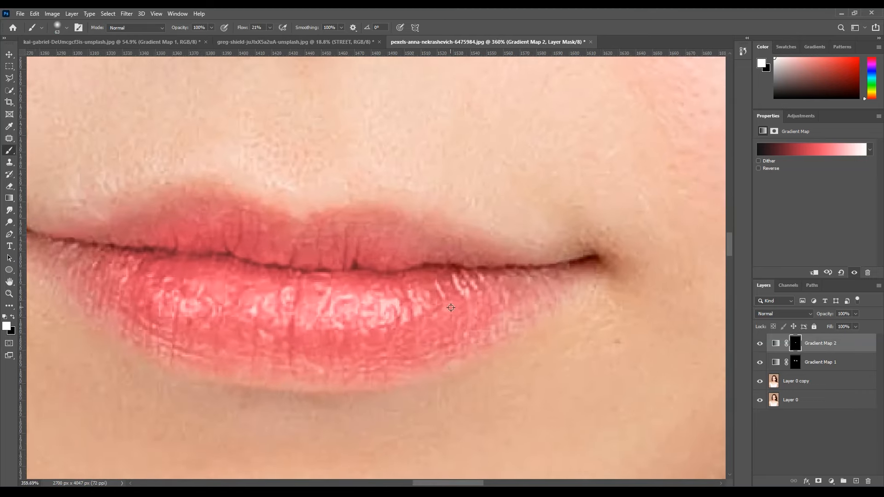
{"action": "scroll", "coordinate": [451, 308], "scroll_direction": "up", "scroll_amount": 1}
Step: Resize the brush and paint the lower lip out to the mouth corner on Gradient Map 2's mask
{"action": "right_click", "coordinate": [306, 227]}
{"action": "left_click_drag", "start_coordinate": [305, 257], "coordinate": [255, 268]}
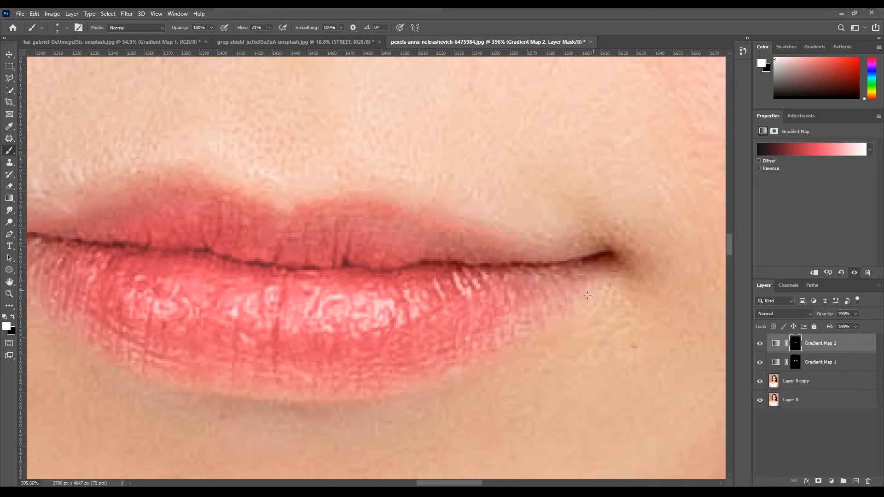
{"action": "left_click_drag", "start_coordinate": [620, 263], "coordinate": [606, 271]}
{"action": "left_click_drag", "start_coordinate": [291, 296], "coordinate": [330, 294]}
{"action": "left_click_drag", "start_coordinate": [201, 329], "coordinate": [588, 379]}
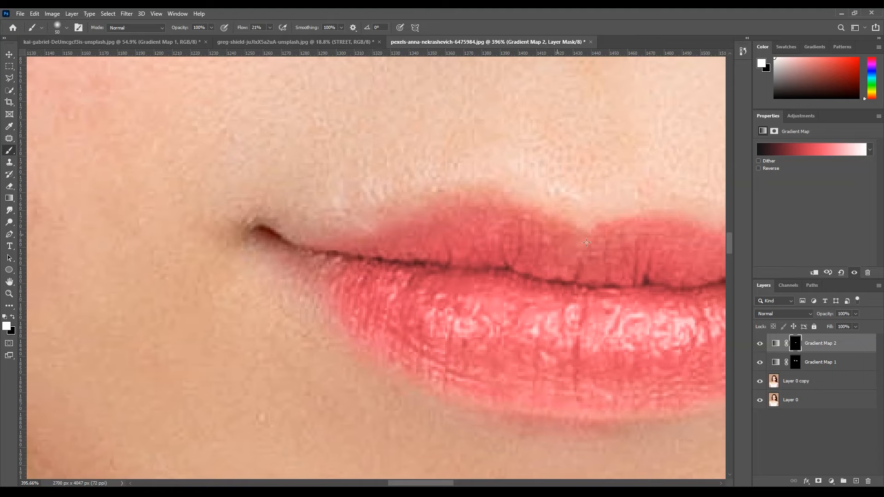
Step: Paint white over the upper lip from corner to corner on Gradient Map 2's mask with a 50 px brush
{"action": "scroll", "coordinate": [557, 254], "scroll_direction": "right", "scroll_amount": 5}
{"action": "left_click_drag", "start_coordinate": [579, 236], "coordinate": [709, 257]}
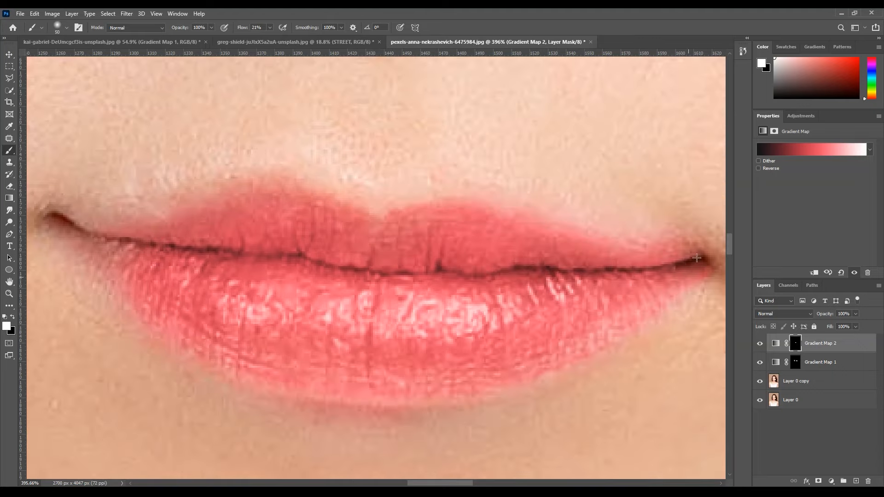
{"action": "left_click_drag", "start_coordinate": [226, 204], "coordinate": [111, 238]}
Step: Reduce the brush to 15 px, switch to black and tidy Gradient Map 2's mask along the edges of the lips
{"action": "key", "text": "["}
{"action": "key", "text": "["}
{"action": "key", "text": "["}
{"action": "key", "text": "["}
{"action": "key", "text": "["}
{"action": "key", "text": "["}
{"action": "key", "text": "["}
{"action": "scroll", "coordinate": [303, 213], "scroll_direction": "down", "scroll_amount": 7}
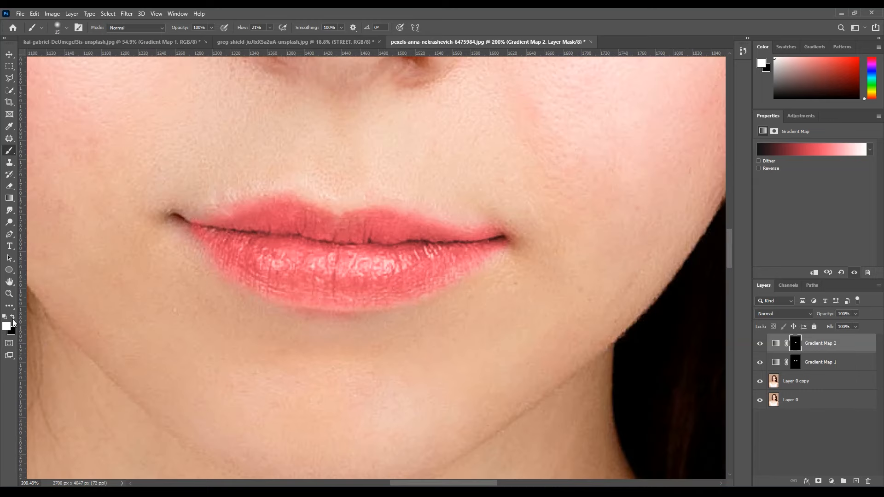
{"action": "key", "text": "x"}
{"action": "scroll", "coordinate": [303, 213], "scroll_direction": "up", "scroll_amount": 1}
{"action": "scroll", "coordinate": [328, 378], "scroll_direction": "up", "scroll_amount": 10}
{"action": "scroll", "coordinate": [407, 323], "scroll_direction": "down", "scroll_amount": 4}
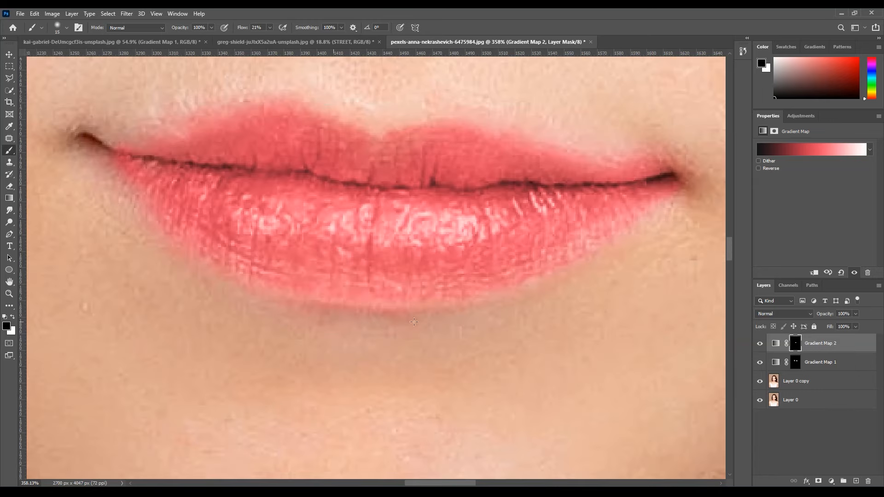
{"action": "scroll", "coordinate": [404, 325], "scroll_direction": "down", "scroll_amount": 6}
{"action": "scroll", "coordinate": [403, 329], "scroll_direction": "up", "scroll_amount": 6}
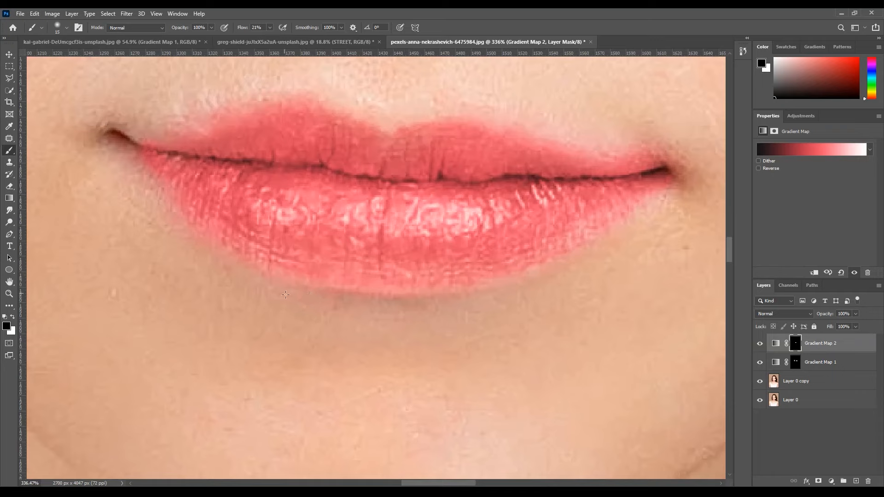
{"action": "scroll", "coordinate": [316, 305], "scroll_direction": "up", "scroll_amount": 3}
{"action": "scroll", "coordinate": [120, 253], "scroll_direction": "up", "scroll_amount": 6}
{"action": "scroll", "coordinate": [460, 386], "scroll_direction": "down", "scroll_amount": 12}
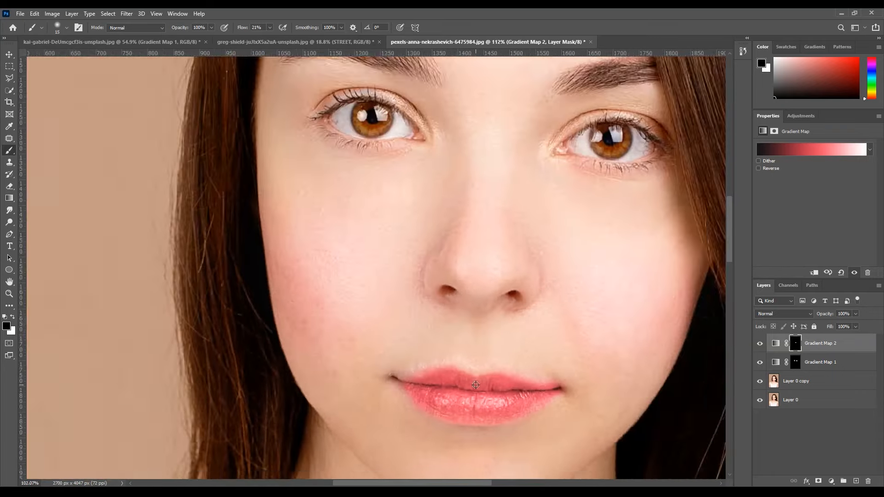
Step: Compare the whole portrait with and without Gradient Map 2, Gradient Map 1 and Layer 0 copy
{"action": "scroll", "coordinate": [475, 385], "scroll_direction": "down", "scroll_amount": 8}
{"action": "left_click", "coordinate": [759, 344]}
{"action": "left_click", "coordinate": [759, 344]}
{"action": "left_click", "coordinate": [760, 363]}
{"action": "left_click", "coordinate": [759, 363]}
{"action": "left_click", "coordinate": [759, 345]}
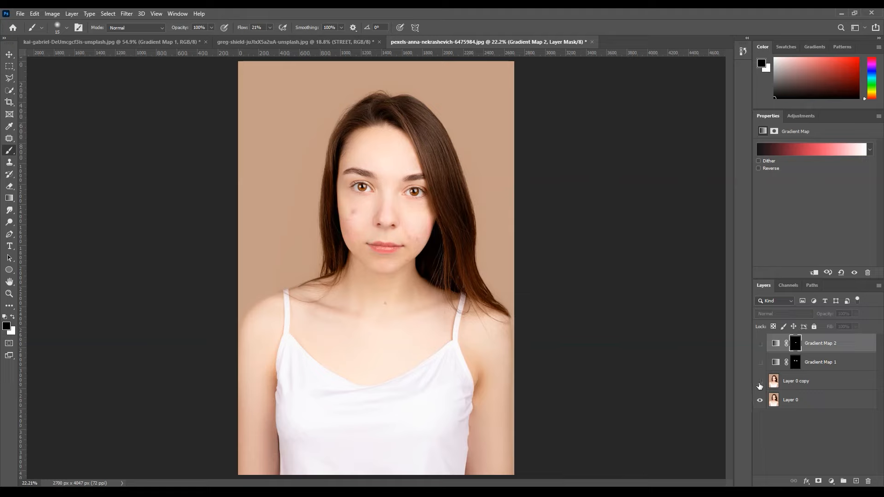
{"action": "left_click_drag", "start_coordinate": [760, 381], "coordinate": [759, 345]}
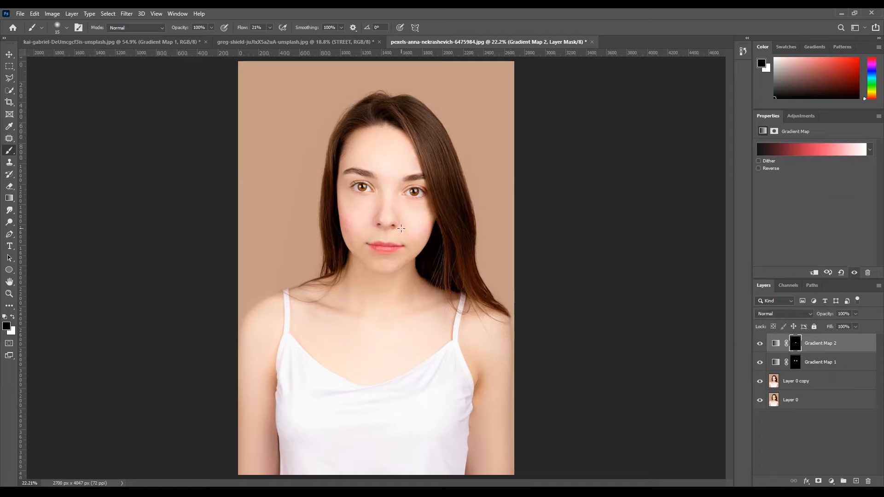
Step: Switch the brush back to white and paint the missed areas near the corners of the lips on Gradient Map 2's mask
{"action": "scroll", "coordinate": [372, 207], "scroll_direction": "up", "scroll_amount": 6}
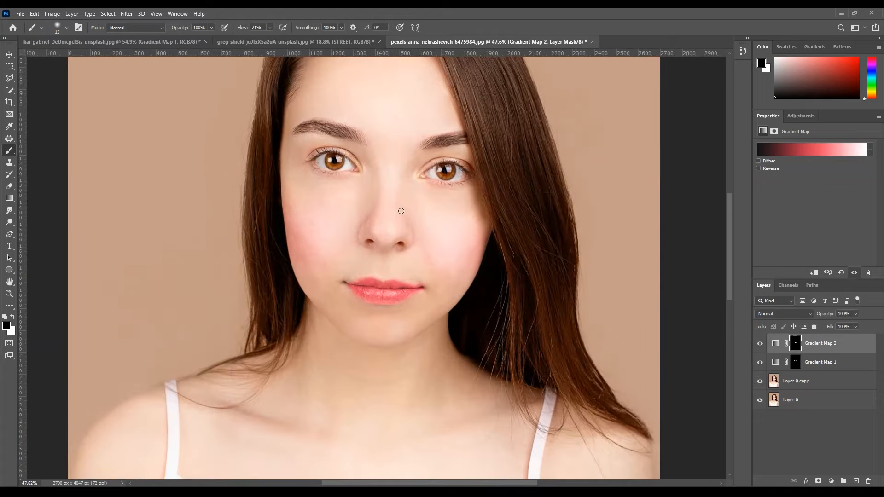
{"action": "scroll", "coordinate": [374, 319], "scroll_direction": "up", "scroll_amount": 8}
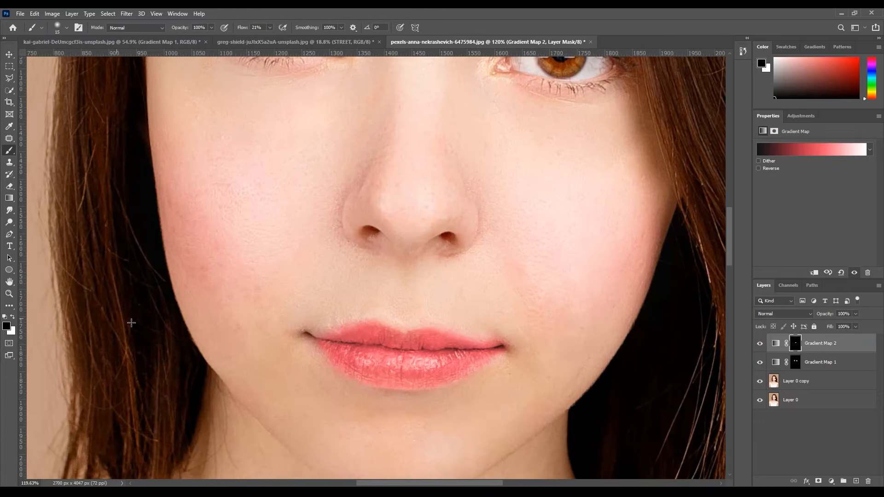
{"action": "left_click", "coordinate": [13, 316]}
{"action": "scroll", "coordinate": [343, 312], "scroll_direction": "up", "scroll_amount": 10}
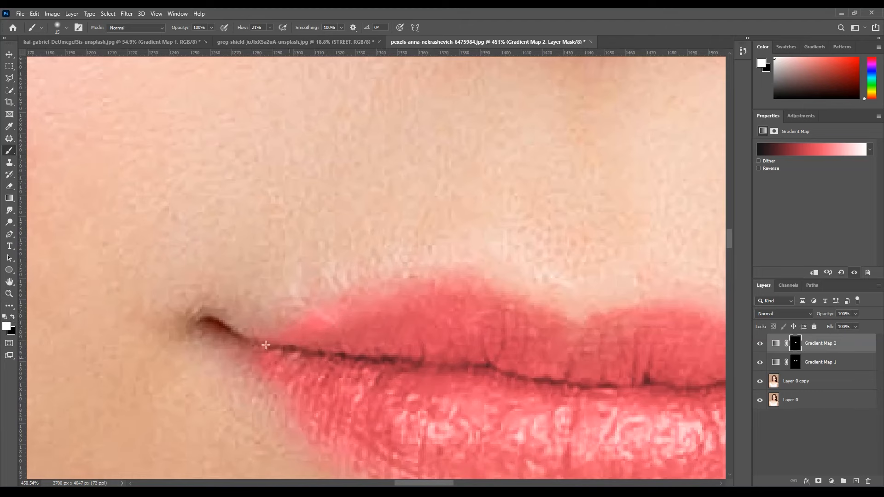
{"action": "left_click_drag", "start_coordinate": [560, 351], "coordinate": [350, 265]}
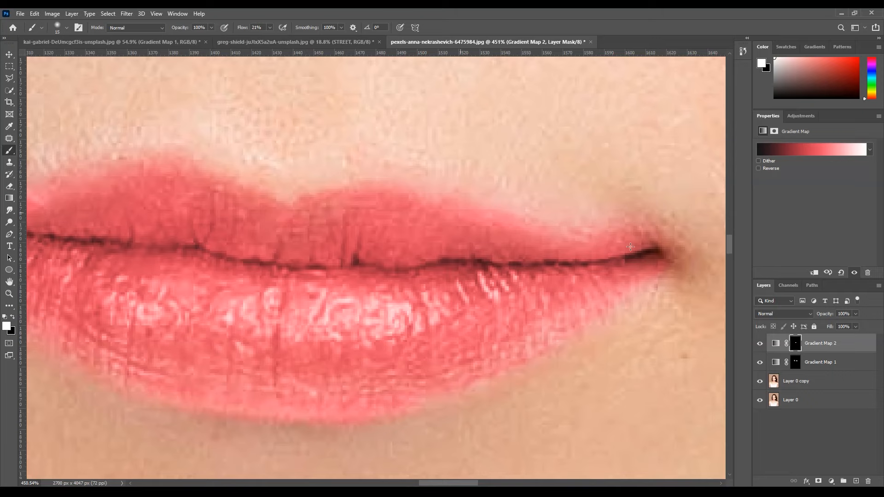
Step: Set Gradient Map 2's blend mode to Multiply and its opacity to 75%, comparing the lips with and without the layer
{"action": "left_click", "coordinate": [780, 312]}
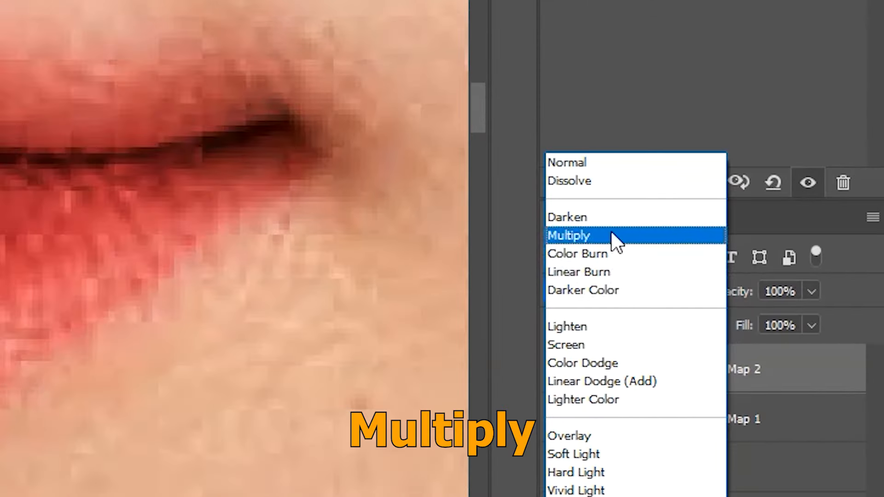
{"action": "left_click", "coordinate": [611, 235]}
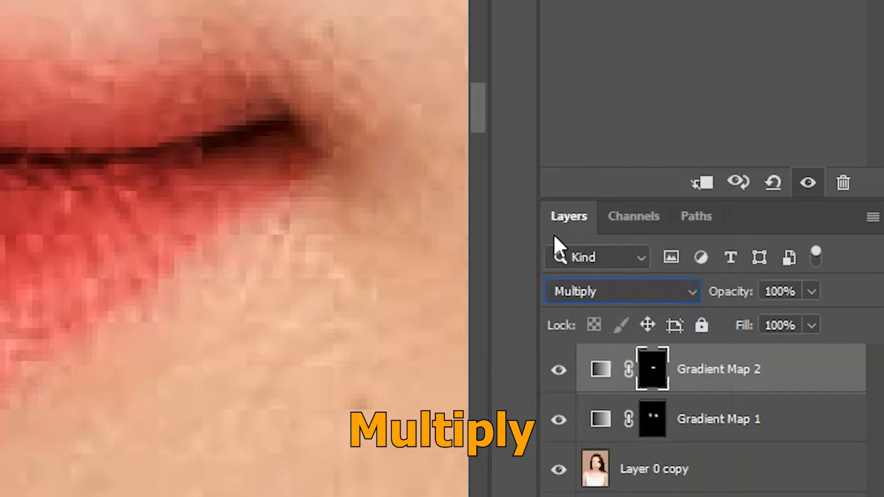
{"action": "scroll", "coordinate": [549, 326], "scroll_direction": "down", "scroll_amount": 5}
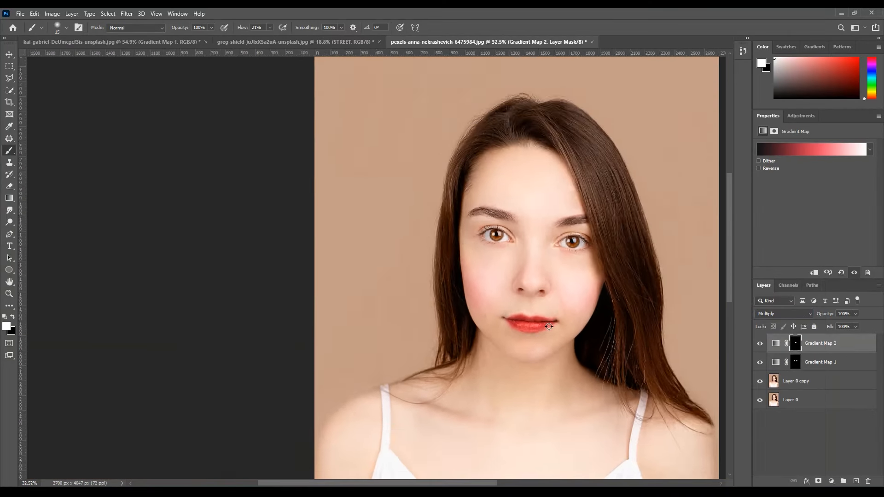
{"action": "scroll", "coordinate": [549, 327], "scroll_direction": "down", "scroll_amount": 2}
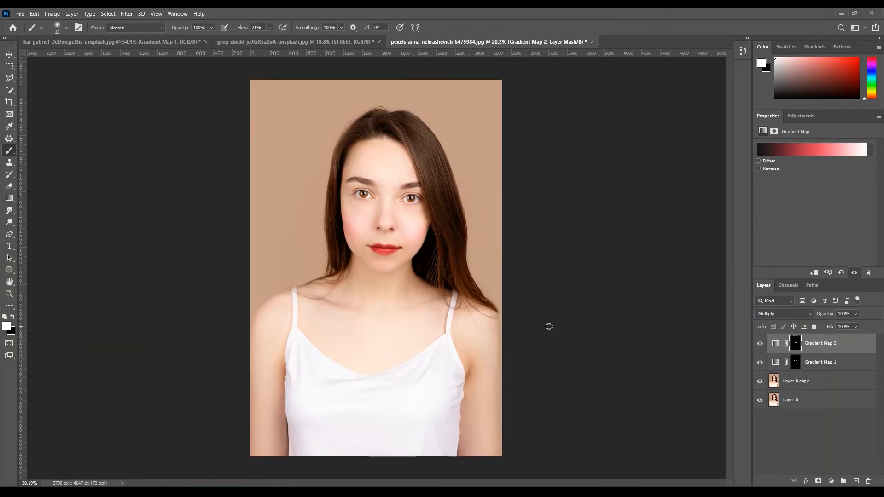
{"action": "left_click_drag", "start_coordinate": [825, 314], "coordinate": [817, 319]}
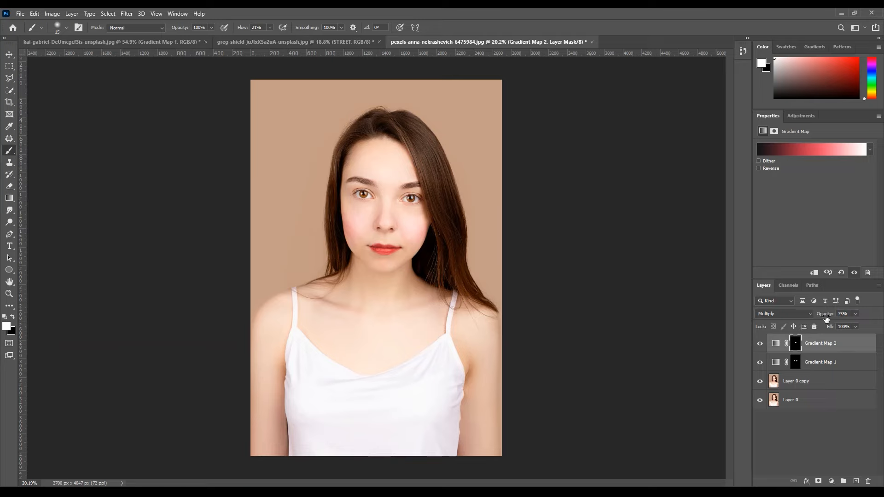
{"action": "left_click", "coordinate": [760, 345]}
{"action": "left_click", "coordinate": [760, 345]}
Step: Recolor the middle stop of Gradient Map 2's gradient to #e65469 and compare the lips with and without the layer
{"action": "left_click", "coordinate": [813, 154]}
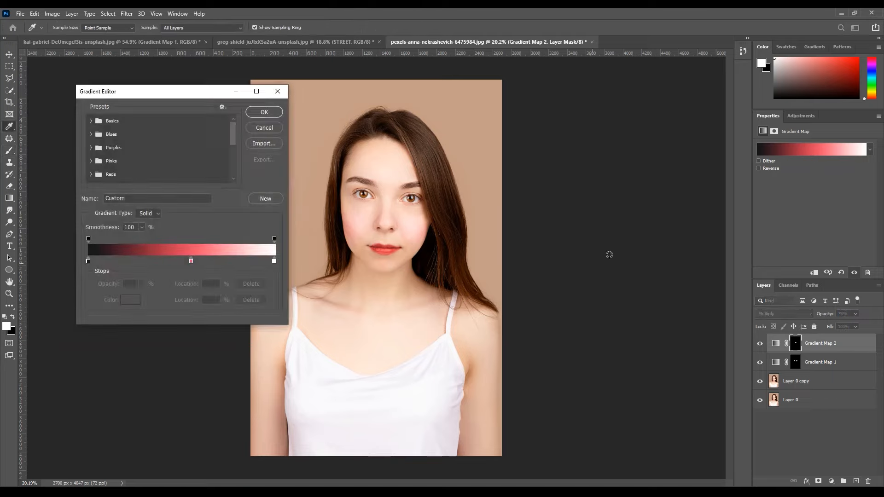
{"action": "left_click", "coordinate": [191, 262]}
{"action": "left_click", "coordinate": [129, 299]}
{"action": "left_click", "coordinate": [188, 298]}
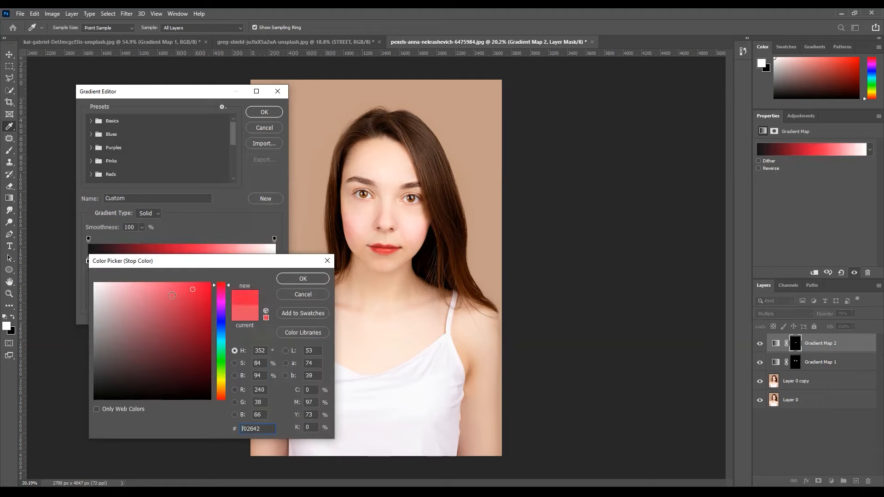
{"action": "left_click", "coordinate": [148, 293]}
{"action": "left_click", "coordinate": [147, 287]}
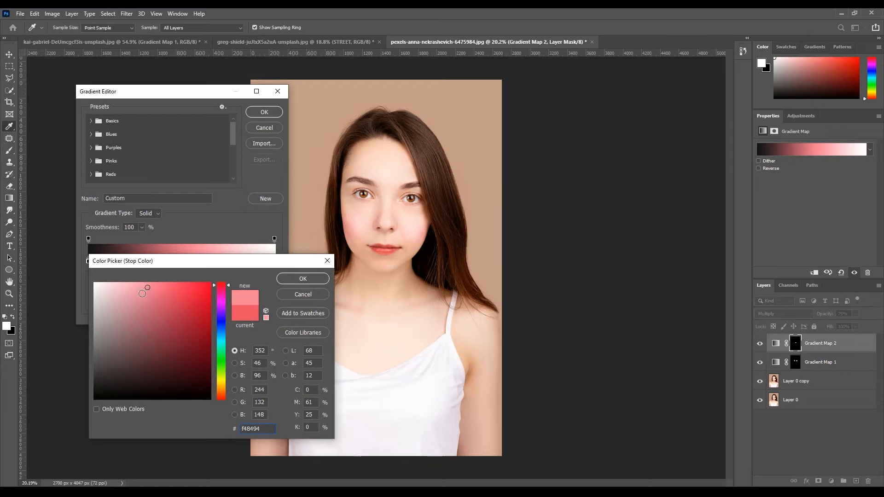
{"action": "left_click_drag", "start_coordinate": [158, 291], "coordinate": [168, 294]}
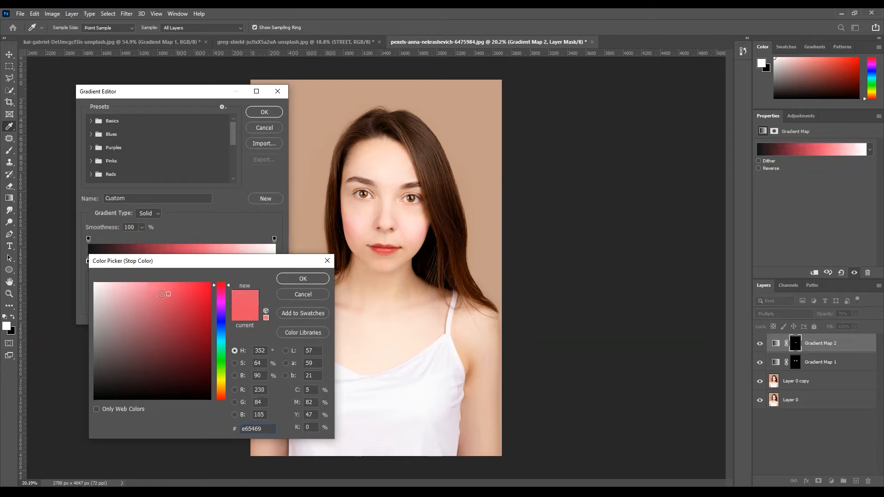
{"action": "left_click", "coordinate": [288, 280]}
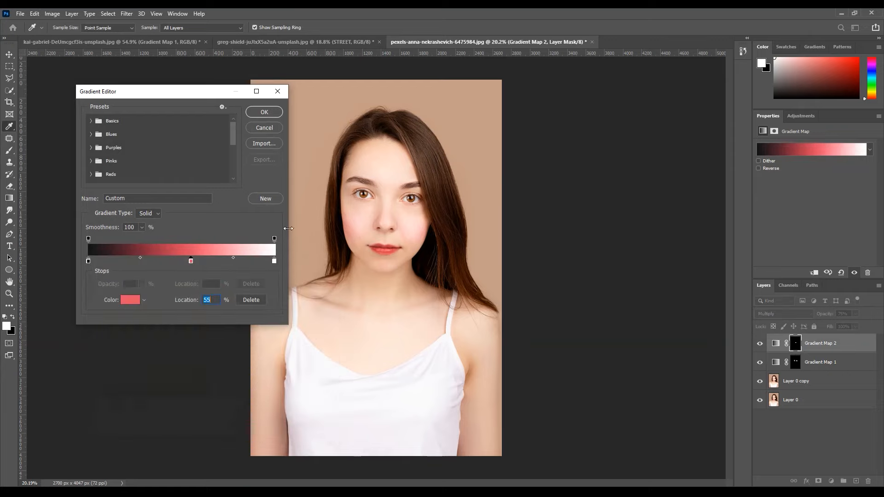
{"action": "left_click", "coordinate": [268, 111]}
{"action": "key", "text": "b"}
{"action": "scroll", "coordinate": [387, 228], "scroll_direction": "up", "scroll_amount": 6}
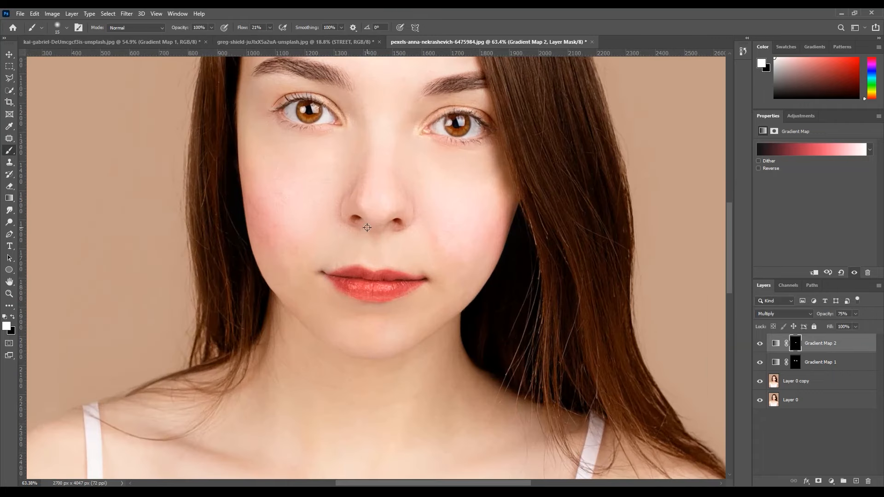
{"action": "left_click", "coordinate": [760, 343]}
{"action": "left_click", "coordinate": [760, 343]}
Step: Set Gradient Map 1's blend mode to Multiply and compare the cheeks with and without the layer
{"action": "left_click", "coordinate": [819, 369]}
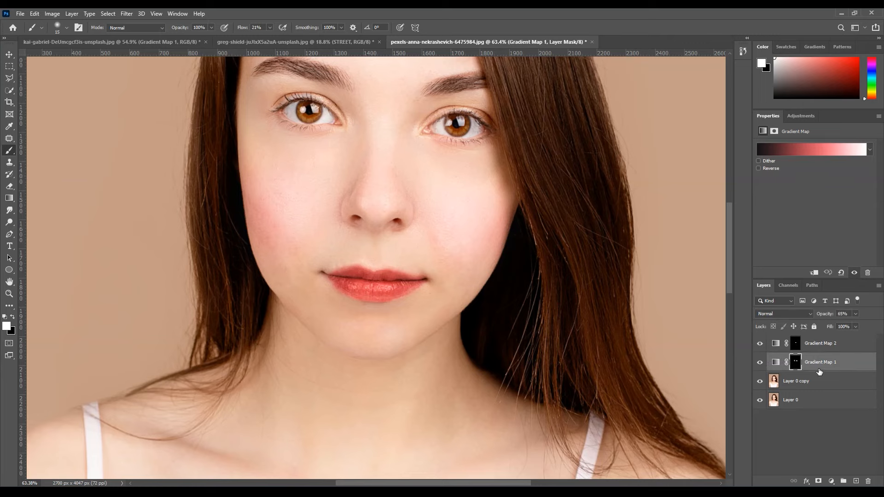
{"action": "left_click", "coordinate": [789, 314]}
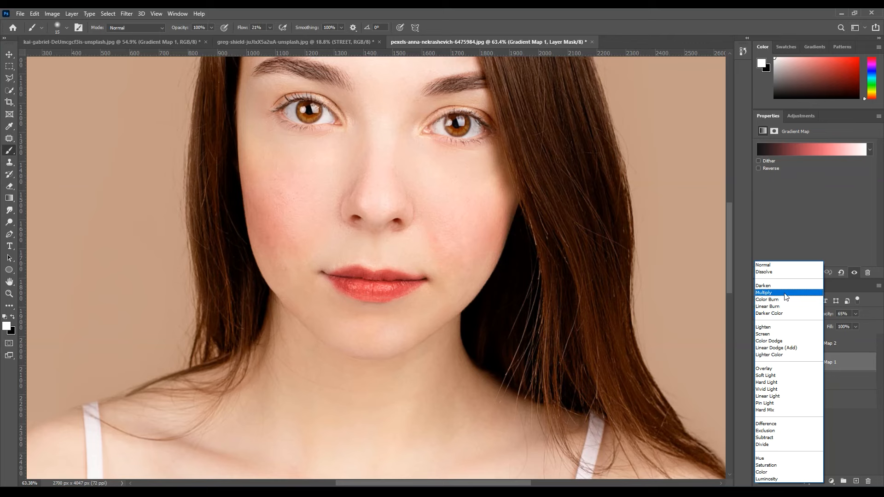
{"action": "left_click", "coordinate": [786, 293]}
{"action": "left_click", "coordinate": [760, 362]}
{"action": "left_click", "coordinate": [760, 363]}
Step: Compare the whole portrait with and without the makeup layers, including a closer look at the face
{"action": "scroll", "coordinate": [607, 396], "scroll_direction": "down", "scroll_amount": 3}
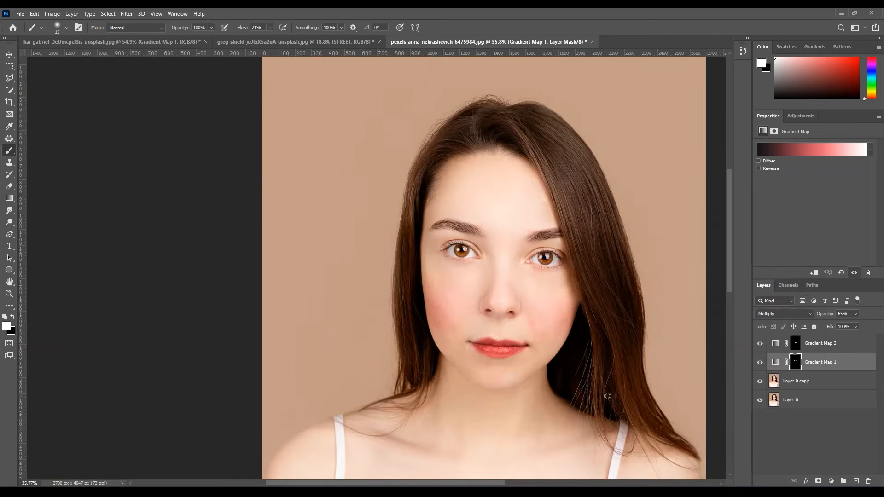
{"action": "scroll", "coordinate": [607, 396], "scroll_direction": "down", "scroll_amount": 3}
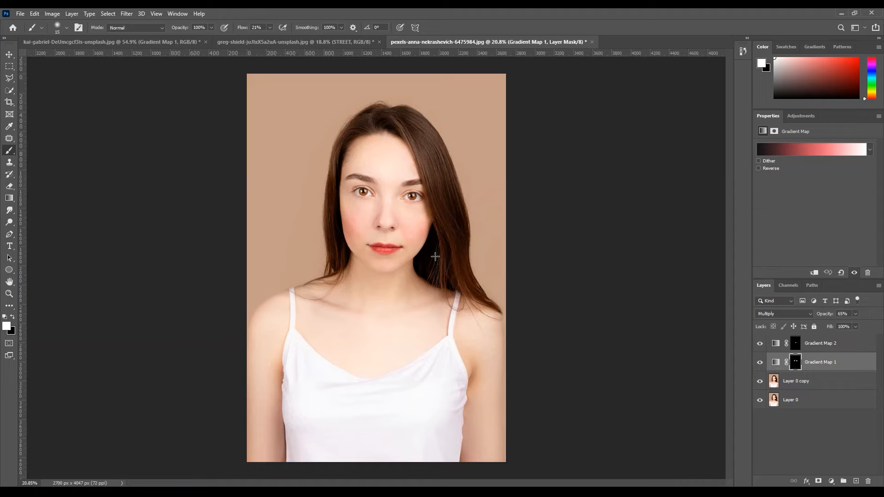
{"action": "mouse_move", "coordinate": [760, 344]}
{"action": "left_mouse_down"}
{"action": "mouse_move", "coordinate": [765, 392]}
{"action": "mouse_move", "coordinate": [760, 343]}
{"action": "left_mouse_up"}
{"action": "scroll", "coordinate": [377, 215], "scroll_direction": "up", "scroll_amount": 1}
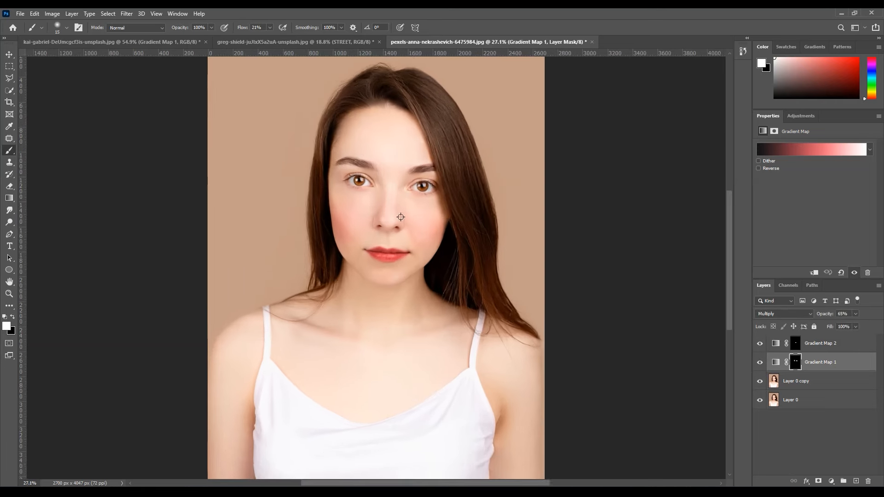
{"action": "scroll", "coordinate": [400, 217], "scroll_direction": "up", "scroll_amount": 5}
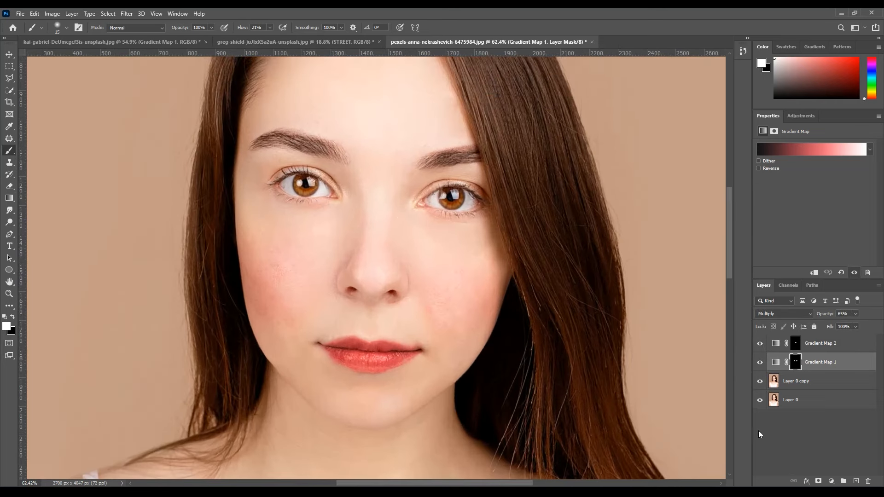
Step: Add a Curves adjustment layer at the top of the layer stack and raise its RGB curve's midpoint to brighten the portrait
{"action": "left_click", "coordinate": [832, 481]}
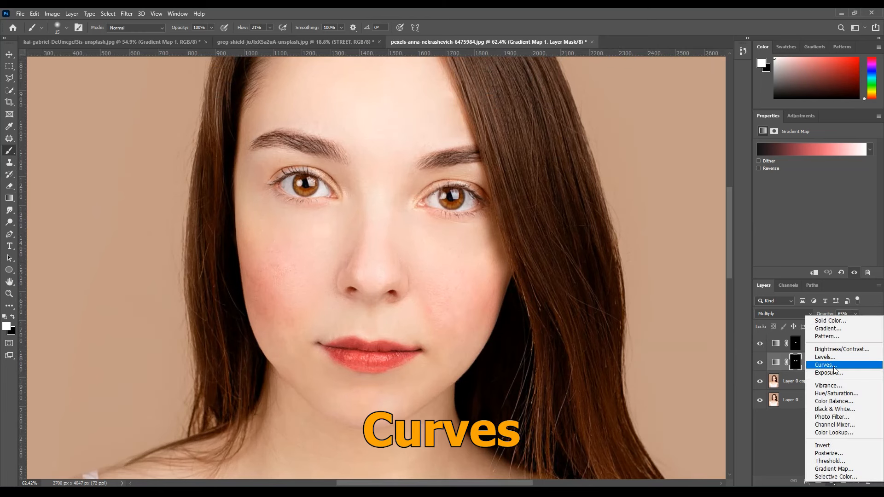
{"action": "left_click", "coordinate": [825, 365]}
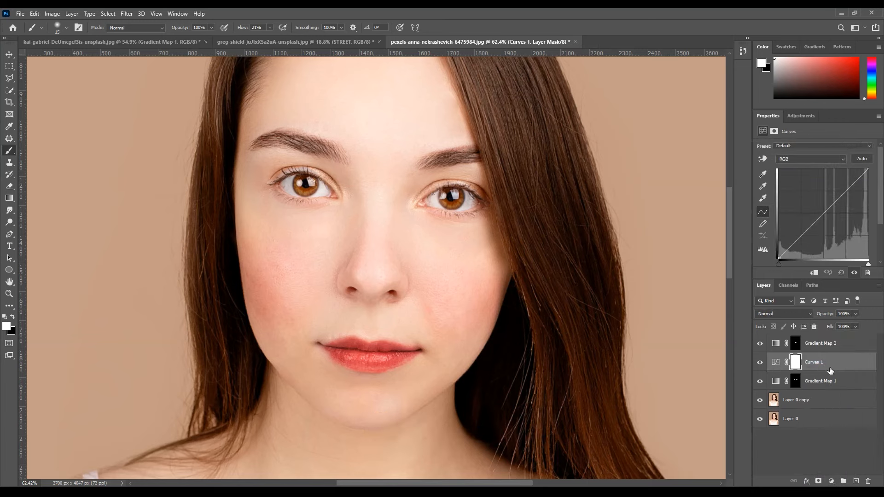
{"action": "left_click_drag", "start_coordinate": [830, 370], "coordinate": [808, 341]}
{"action": "left_click_drag", "start_coordinate": [816, 220], "coordinate": [815, 211]}
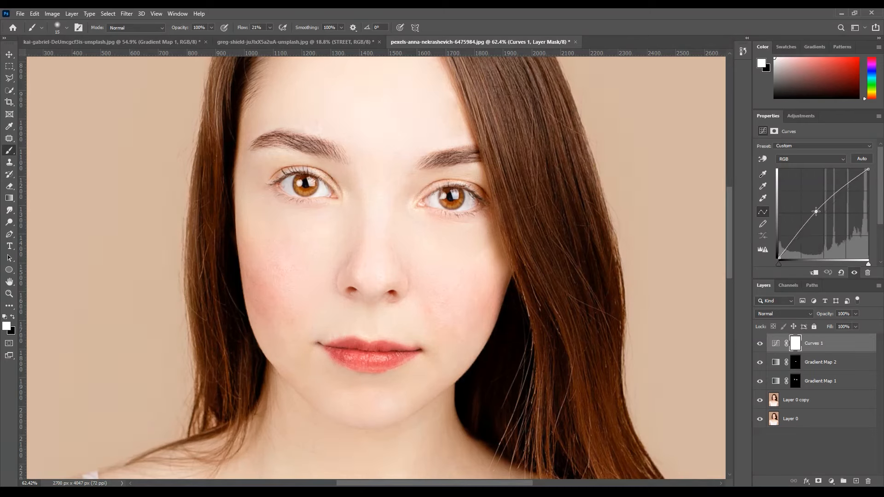
Step: Invert the Curves 1 layer mask so the brightening is hidden across the whole portrait
{"action": "scroll", "coordinate": [552, 318], "scroll_direction": "up", "scroll_amount": 1}
{"action": "scroll", "coordinate": [531, 319], "scroll_direction": "down", "scroll_amount": 10}
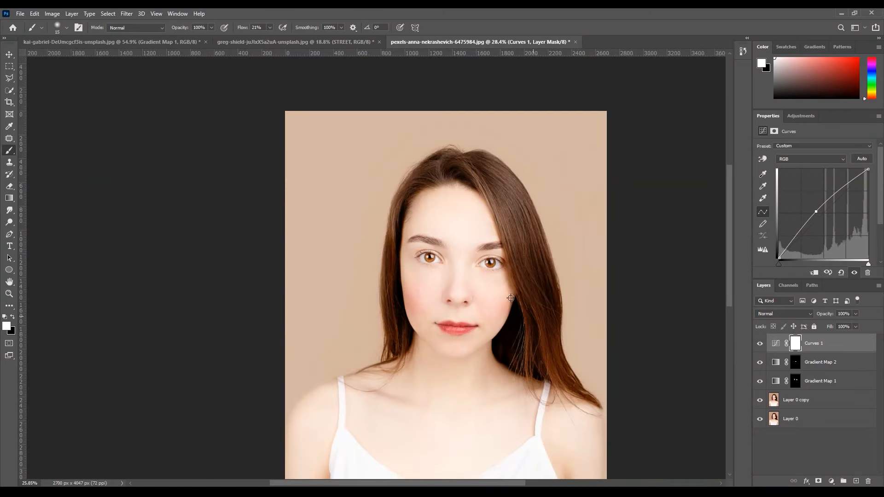
{"action": "scroll", "coordinate": [510, 296], "scroll_direction": "up", "scroll_amount": 1}
{"action": "scroll", "coordinate": [510, 296], "scroll_direction": "up", "scroll_amount": 2}
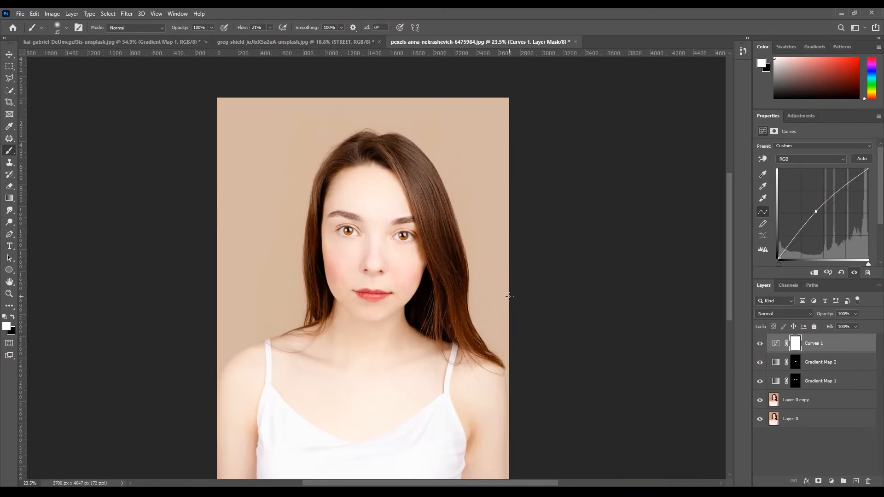
{"action": "key", "text": "ctrl+i"}
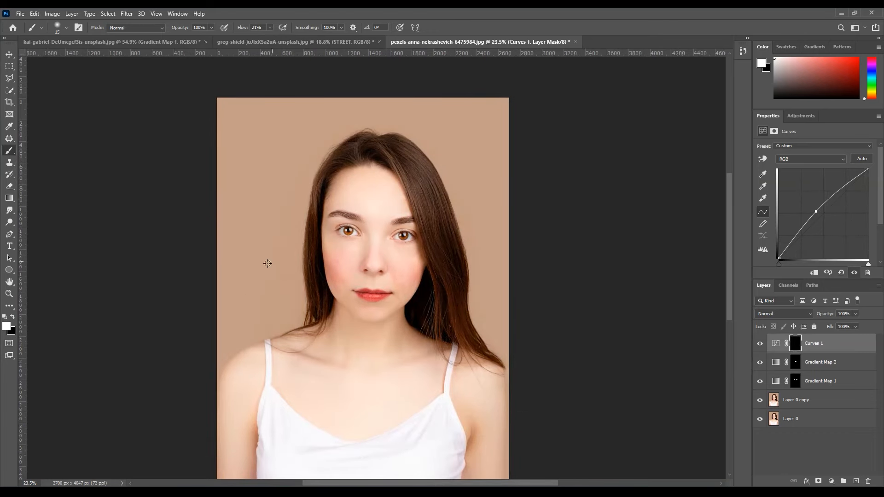
Step: Brighten the image-left iris by painting white on the Curves 1 mask with a soft 37 px brush, and compare it with and without the layer
{"action": "scroll", "coordinate": [336, 248], "scroll_direction": "up", "scroll_amount": 2}
{"action": "scroll", "coordinate": [336, 248], "scroll_direction": "up", "scroll_amount": 5}
{"action": "scroll", "coordinate": [399, 217], "scroll_direction": "up", "scroll_amount": 2}
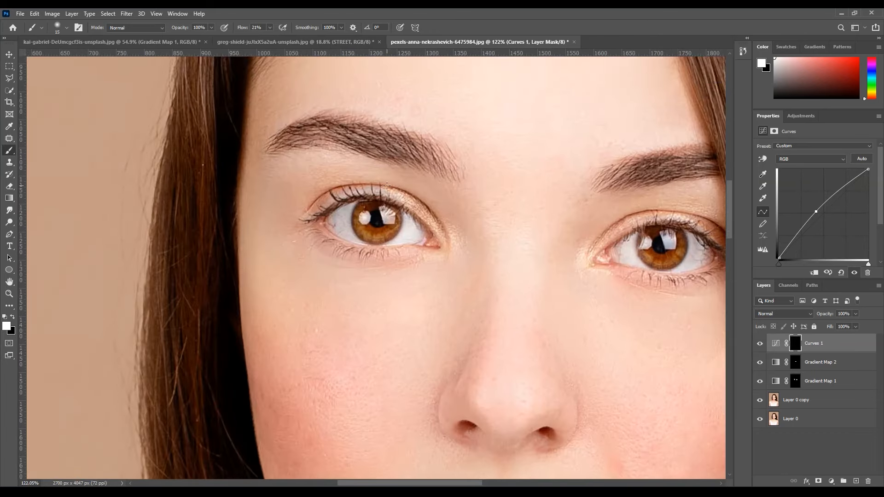
{"action": "scroll", "coordinate": [399, 216], "scroll_direction": "up", "scroll_amount": 3}
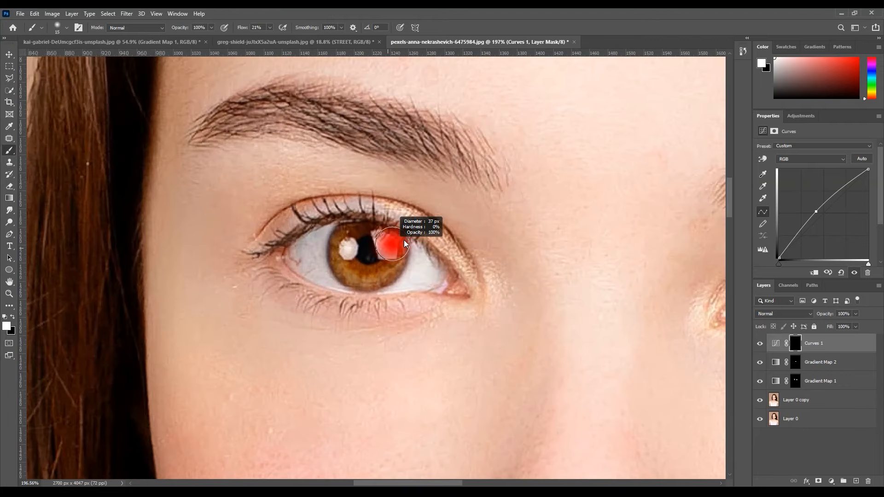
{"action": "left_click", "coordinate": [386, 244]}
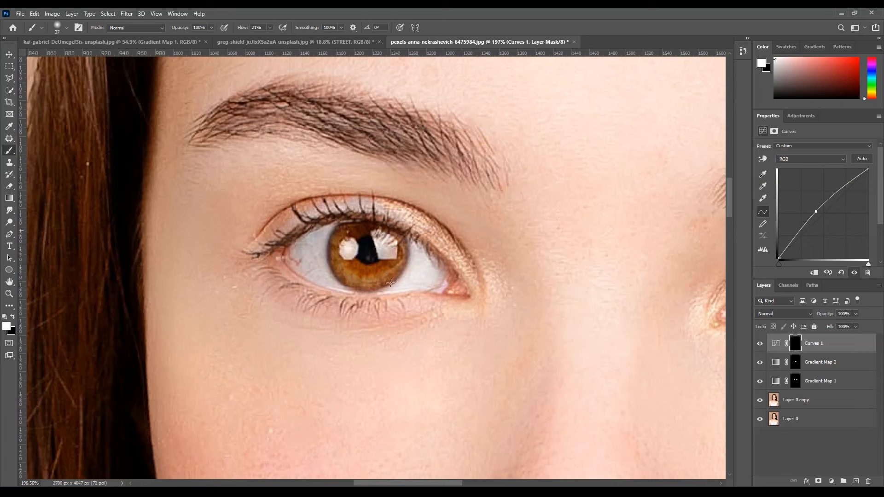
{"action": "left_click", "coordinate": [760, 343]}
{"action": "left_click", "coordinate": [760, 344]}
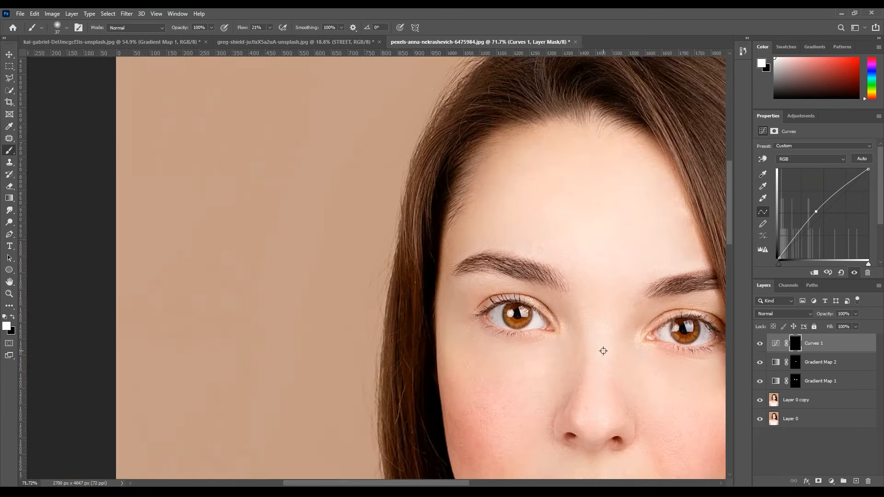
Step: Paint highlights on the face in the Curves 1 mask with a soft white 195 px brush at 15% flow
{"action": "scroll", "coordinate": [602, 351], "scroll_direction": "up", "scroll_amount": 1}
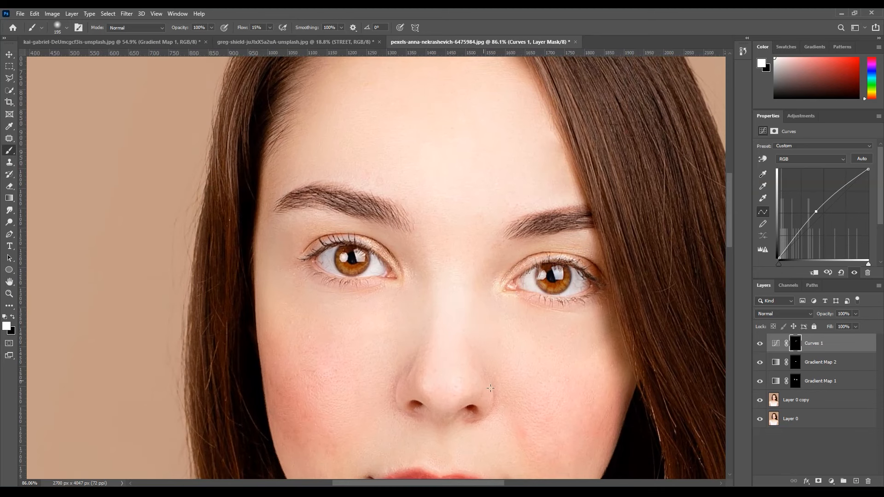
{"action": "scroll", "coordinate": [436, 364], "scroll_direction": "down", "scroll_amount": 5}
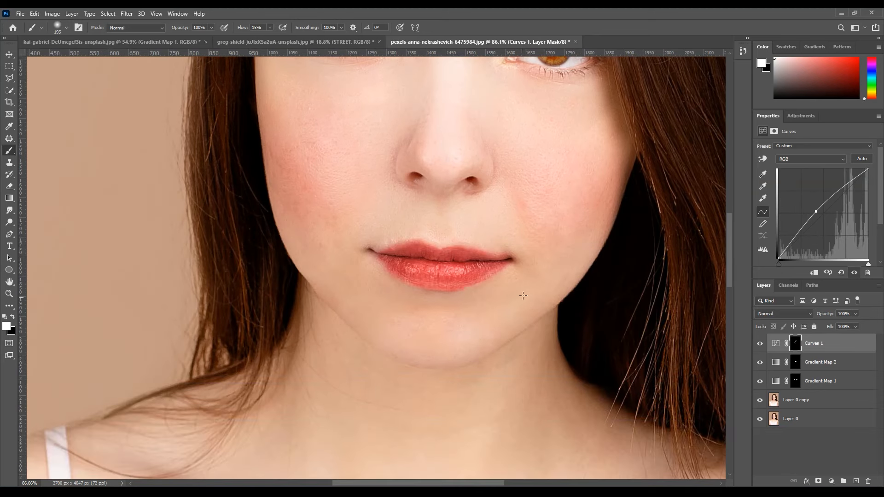
{"action": "scroll", "coordinate": [437, 363], "scroll_direction": "up", "scroll_amount": 3}
{"action": "key", "text": "x"}
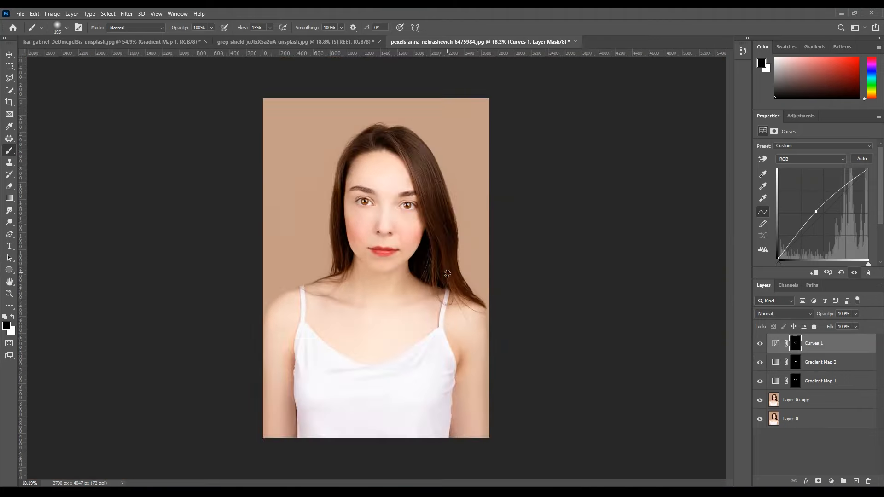
Step: Compare the face with and without the Curves 1 brightening, up close and on the whole portrait
{"action": "scroll", "coordinate": [390, 211], "scroll_direction": "up", "scroll_amount": 8}
{"action": "left_click", "coordinate": [760, 345]}
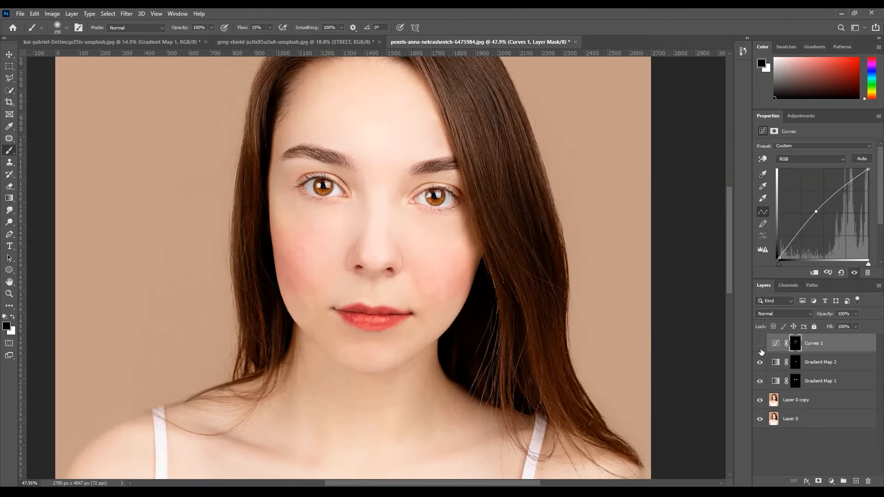
{"action": "left_click", "coordinate": [759, 344]}
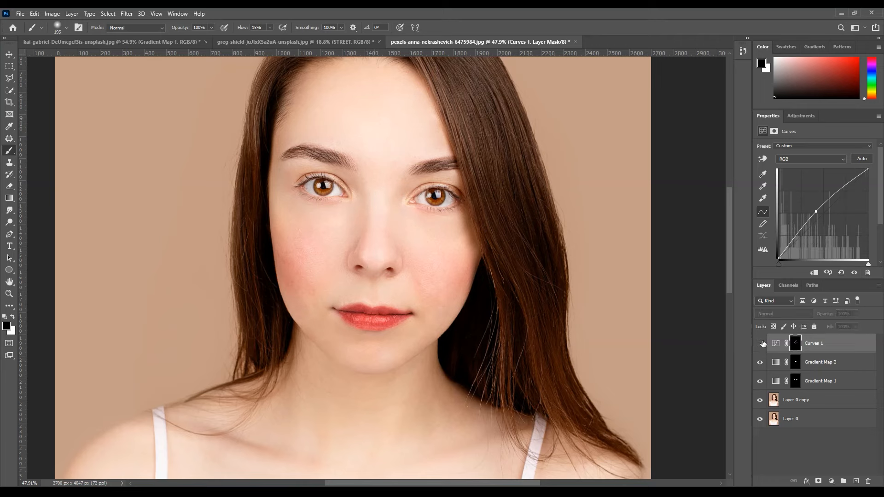
{"action": "scroll", "coordinate": [423, 357], "scroll_direction": "down", "scroll_amount": 2}
{"action": "scroll", "coordinate": [423, 356], "scroll_direction": "down", "scroll_amount": 6}
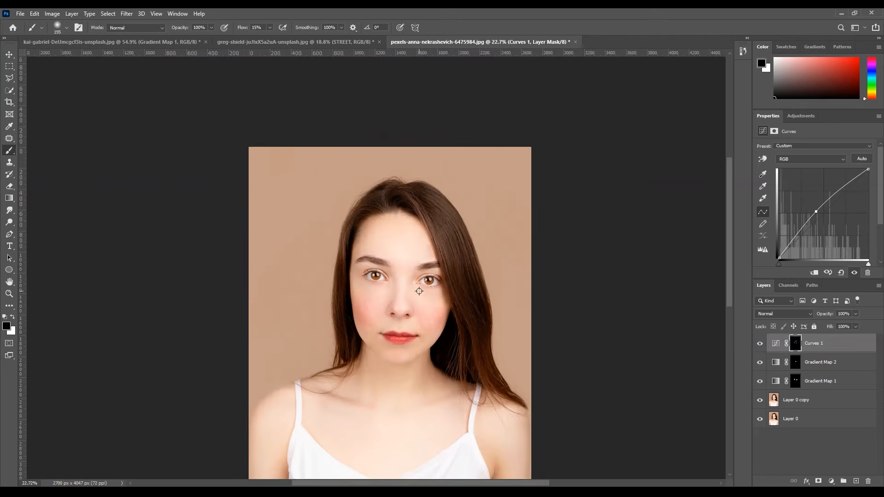
Step: Add a third Gradient Map adjustment layer at the top of the layer stack
{"action": "scroll", "coordinate": [423, 357], "scroll_direction": "up", "scroll_amount": 6}
{"action": "left_click", "coordinate": [789, 464]}
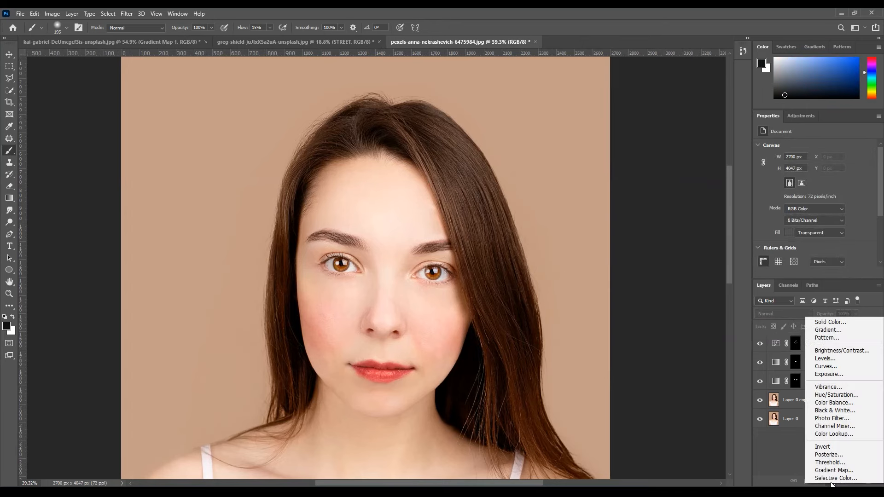
{"action": "left_click", "coordinate": [832, 470]}
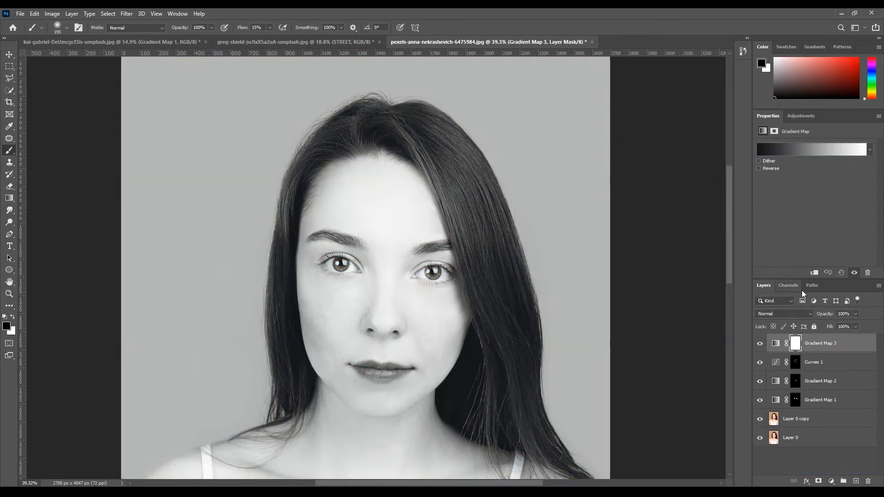
Step: Add a blue #6190ef color stop to Gradient Map 3's gradient and place it at 64% location
{"action": "left_click", "coordinate": [809, 151]}
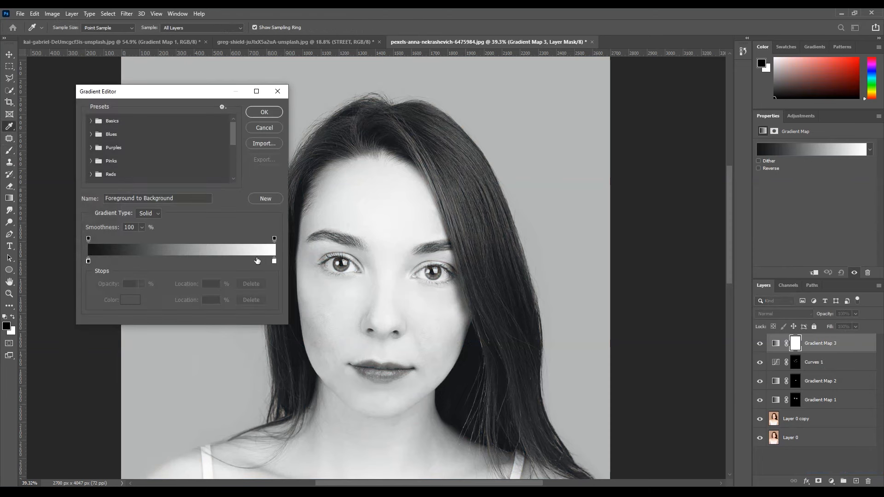
{"action": "left_click", "coordinate": [188, 262]}
{"action": "left_click", "coordinate": [133, 298]}
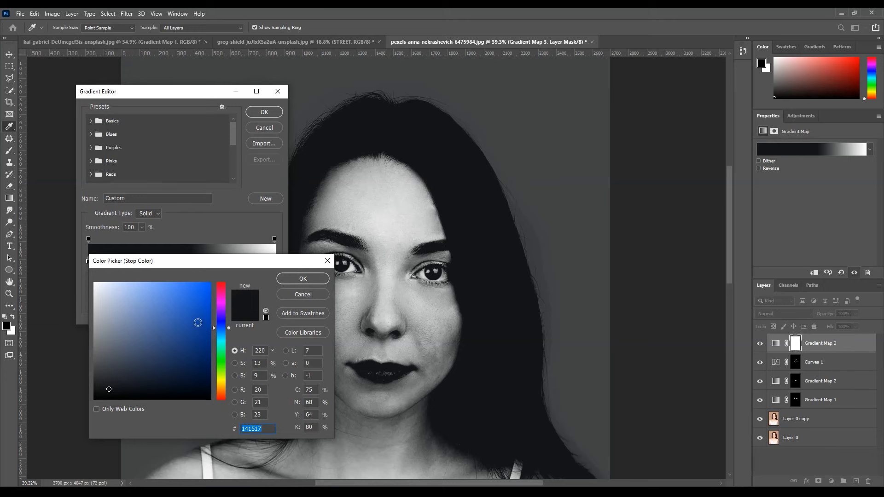
{"action": "left_click_drag", "start_coordinate": [177, 293], "coordinate": [163, 290]}
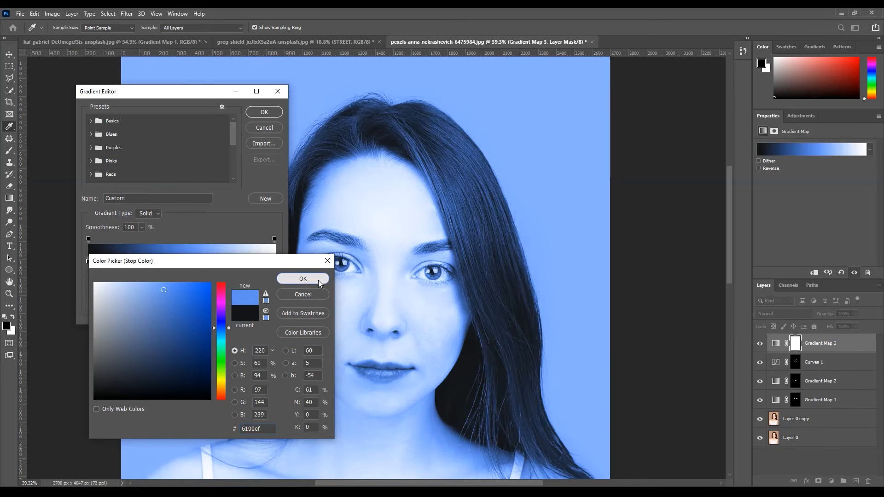
{"action": "left_click", "coordinate": [303, 279]}
{"action": "left_click_drag", "start_coordinate": [189, 263], "coordinate": [205, 265]}
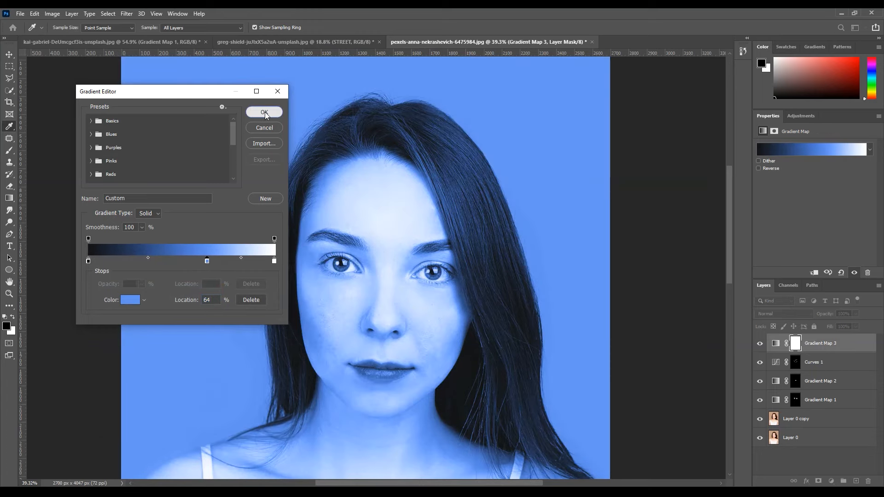
{"action": "left_click", "coordinate": [264, 113]}
Step: Invert Gradient Map 3's layer mask to black and make white the brush color
{"action": "key", "text": "b"}
{"action": "key", "text": "ctrl+i"}
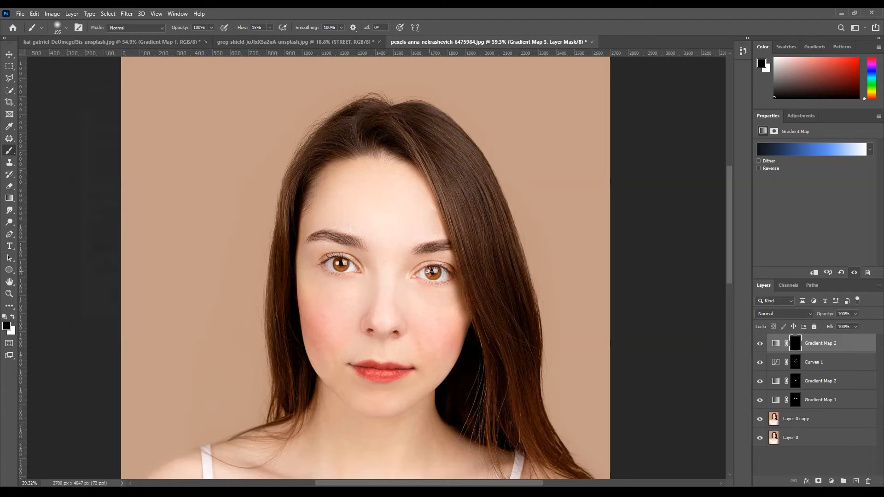
{"action": "key", "text": "x"}
Step: Paint blue eyeshadow between the image-left eye and its brow on Gradient Map 3's mask with a soft 109 px brush
{"action": "scroll", "coordinate": [311, 238], "scroll_direction": "up", "scroll_amount": 3}
{"action": "scroll", "coordinate": [327, 250], "scroll_direction": "up", "scroll_amount": 4}
{"action": "mouse_move", "coordinate": [356, 276]}
{"action": "left_mouse_down"}
{"action": "mouse_move", "coordinate": [379, 270]}
{"action": "mouse_move", "coordinate": [365, 283]}
{"action": "mouse_move", "coordinate": [307, 286]}
{"action": "left_mouse_up"}
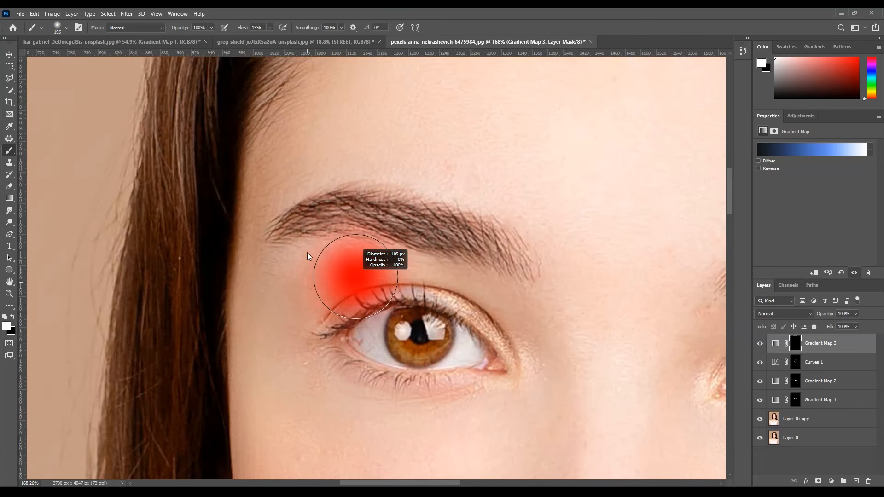
{"action": "left_click_drag", "start_coordinate": [308, 219], "coordinate": [308, 219]}
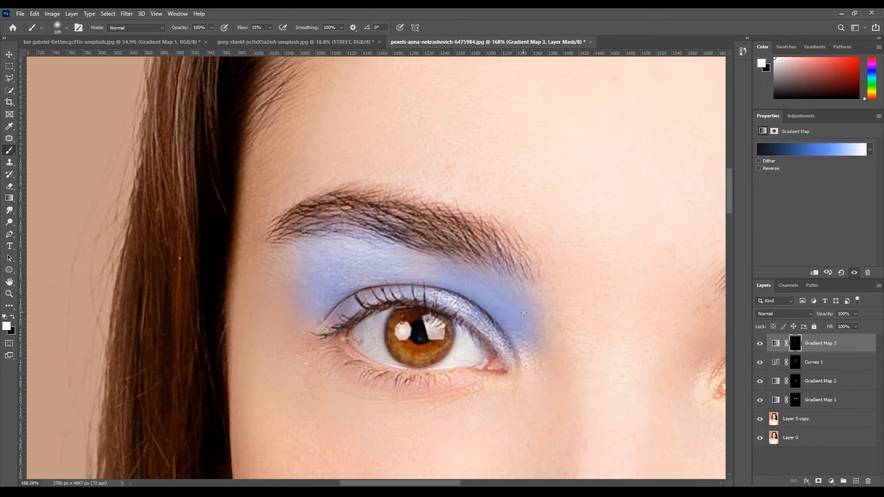
{"action": "scroll", "coordinate": [520, 336], "scroll_direction": "down", "scroll_amount": 8}
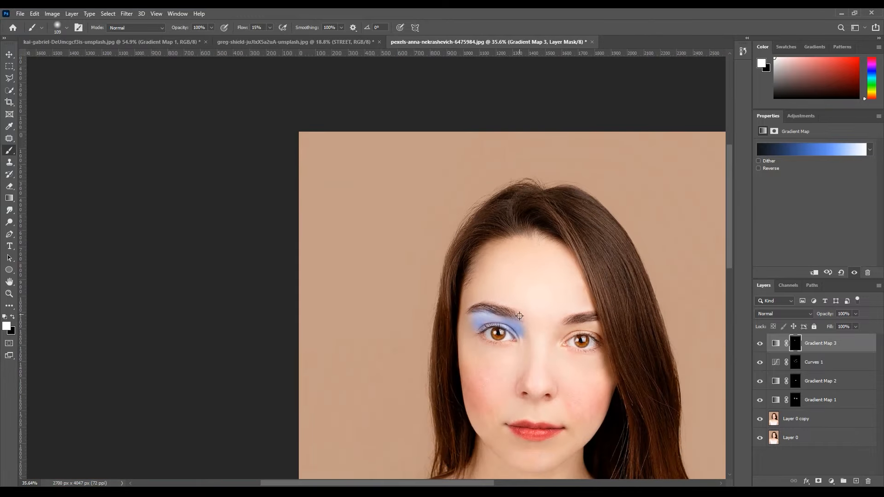
{"action": "scroll", "coordinate": [525, 332], "scroll_direction": "up", "scroll_amount": 10}
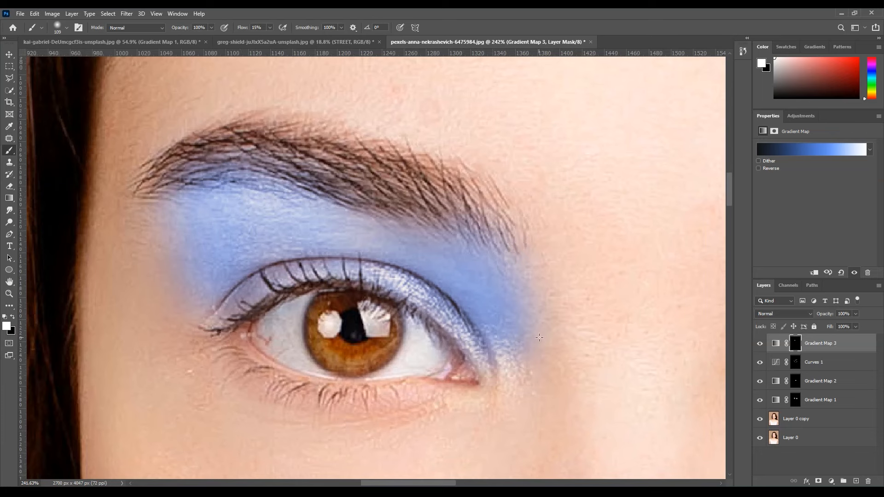
Step: Set Gradient Map 3's blend mode to Multiply
{"action": "scroll", "coordinate": [498, 322], "scroll_direction": "down", "scroll_amount": 3}
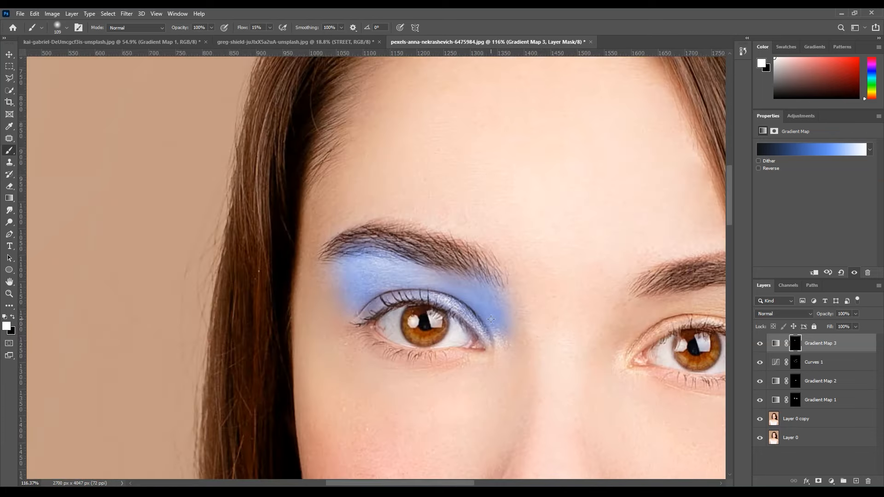
{"action": "left_click", "coordinate": [796, 316]}
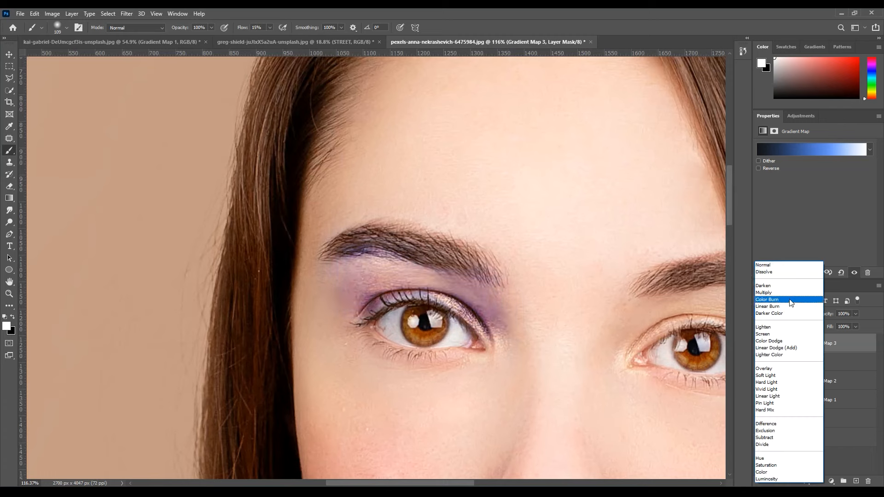
{"action": "left_click", "coordinate": [788, 295]}
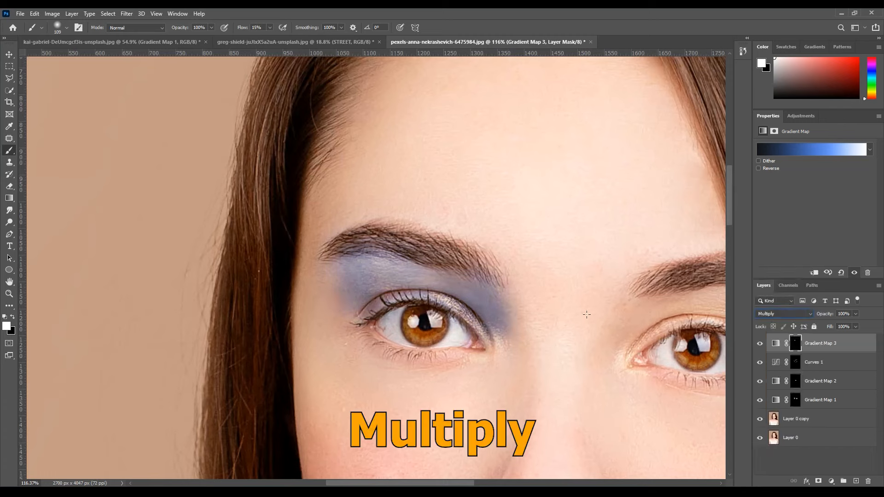
Step: Paint matching blue eyeshadow above the image-right eye on Gradient Map 3's mask
{"action": "key", "text": "space"}
{"action": "left_click_drag", "start_coordinate": [566, 373], "coordinate": [330, 321]}
{"action": "mouse_move", "coordinate": [514, 237]}
{"action": "left_mouse_down"}
{"action": "mouse_move", "coordinate": [520, 263]}
{"action": "mouse_move", "coordinate": [486, 265]}
{"action": "mouse_move", "coordinate": [517, 267]}
{"action": "mouse_move", "coordinate": [469, 243]}
{"action": "mouse_move", "coordinate": [439, 246]}
{"action": "mouse_move", "coordinate": [382, 295]}
{"action": "mouse_move", "coordinate": [472, 225]}
{"action": "mouse_move", "coordinate": [522, 283]}
{"action": "mouse_move", "coordinate": [504, 272]}
{"action": "mouse_move", "coordinate": [416, 253]}
{"action": "left_mouse_up"}
{"action": "scroll", "coordinate": [403, 183], "scroll_direction": "down", "scroll_amount": 6}
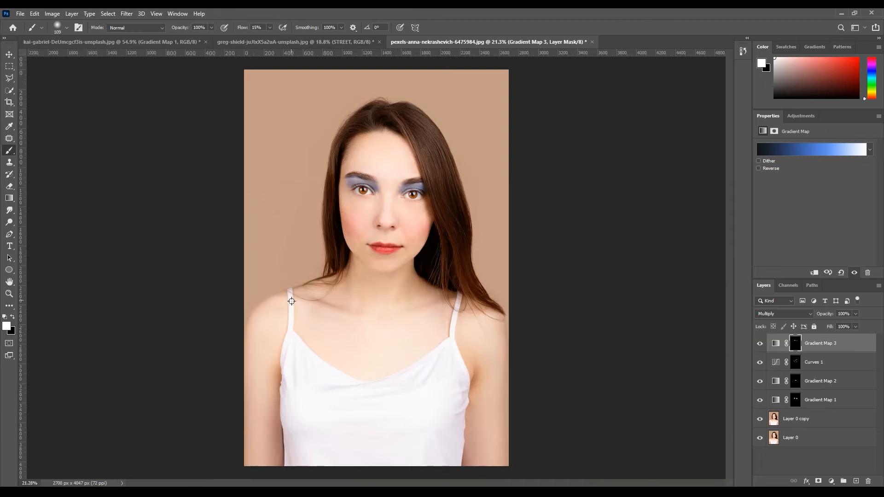
Step: Touch up the eyeshadow along the upper lids on Gradient Map 3's mask and check it on the whole portrait
{"action": "scroll", "coordinate": [337, 213], "scroll_direction": "up", "scroll_amount": 5}
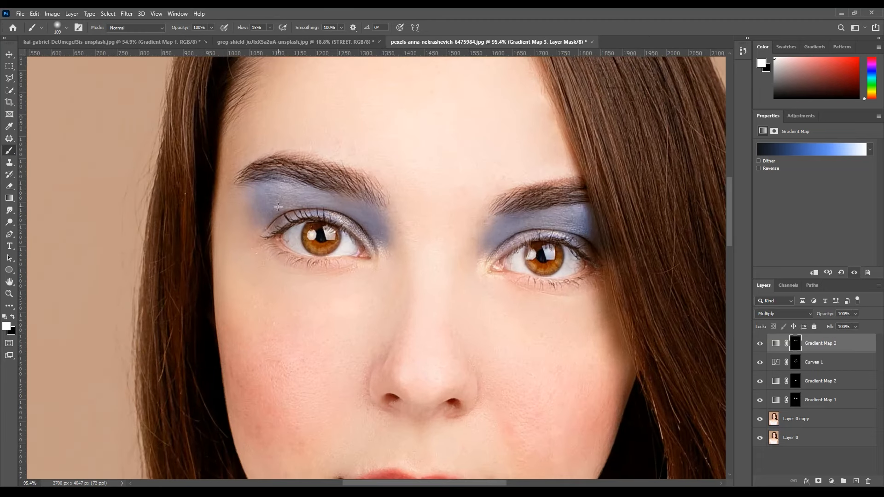
{"action": "mouse_move", "coordinate": [359, 220]}
{"action": "left_mouse_down"}
{"action": "mouse_move", "coordinate": [290, 219]}
{"action": "mouse_move", "coordinate": [368, 225]}
{"action": "left_mouse_up"}
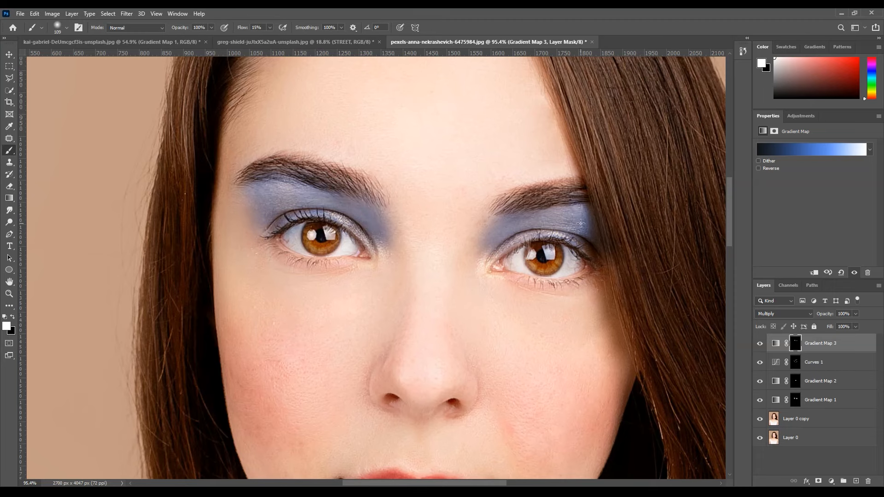
{"action": "scroll", "coordinate": [606, 263], "scroll_direction": "down", "scroll_amount": 3}
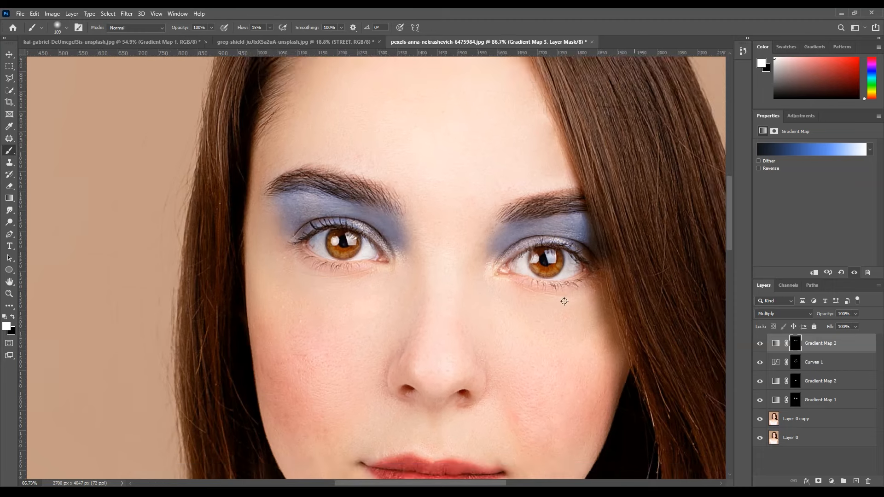
{"action": "scroll", "coordinate": [560, 293], "scroll_direction": "down", "scroll_amount": 3}
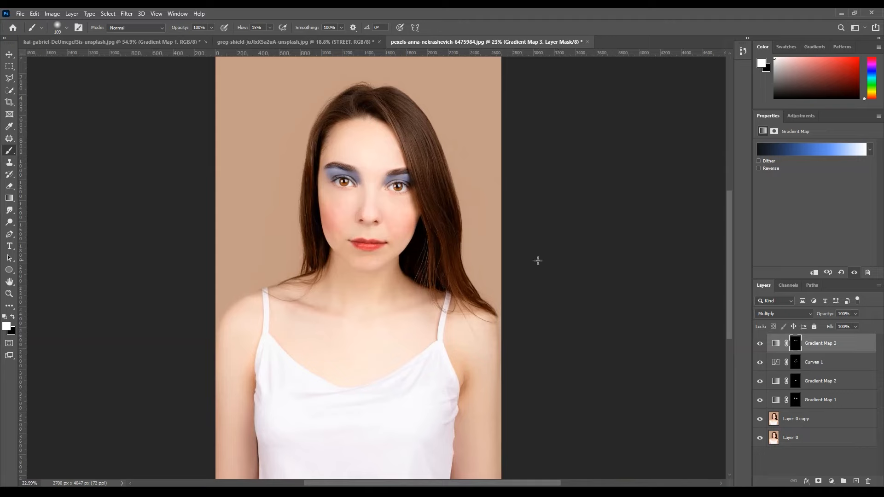
Step: Recolor the middle stop of Gradient Map 3's gradient from blue to a soft salmon red for the eyeshadow
{"action": "left_click", "coordinate": [813, 152]}
{"action": "left_click", "coordinate": [207, 262]}
{"action": "left_click", "coordinate": [134, 301]}
{"action": "left_click", "coordinate": [139, 297]}
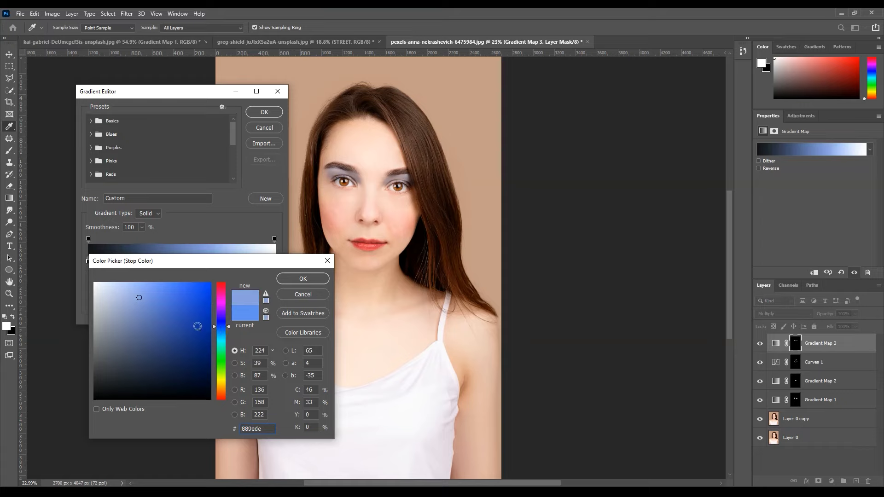
{"action": "left_click", "coordinate": [227, 294]}
{"action": "left_click_drag", "start_coordinate": [225, 294], "coordinate": [225, 286]}
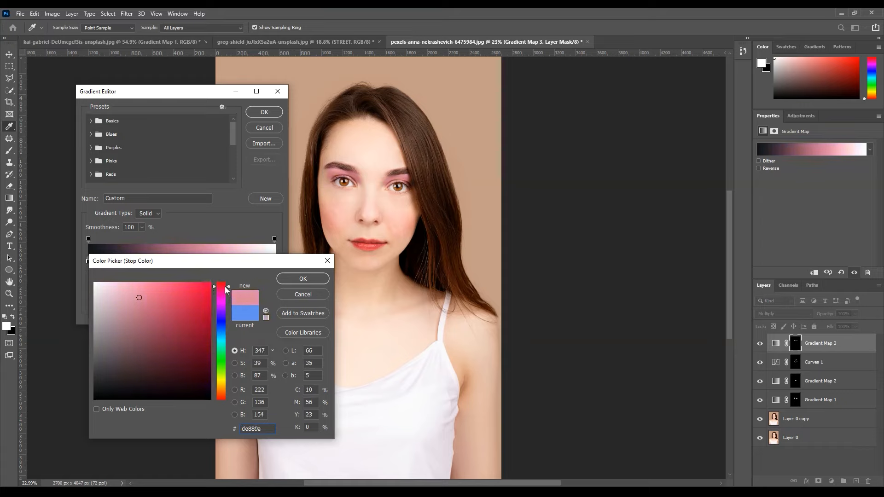
{"action": "mouse_move", "coordinate": [141, 297]}
{"action": "left_mouse_down"}
{"action": "mouse_move", "coordinate": [128, 299]}
{"action": "mouse_move", "coordinate": [180, 300]}
{"action": "mouse_move", "coordinate": [138, 302]}
{"action": "left_mouse_up"}
{"action": "left_click_drag", "start_coordinate": [222, 287], "coordinate": [221, 283]}
{"action": "left_click_drag", "start_coordinate": [134, 302], "coordinate": [146, 300]}
{"action": "left_click", "coordinate": [283, 277]}
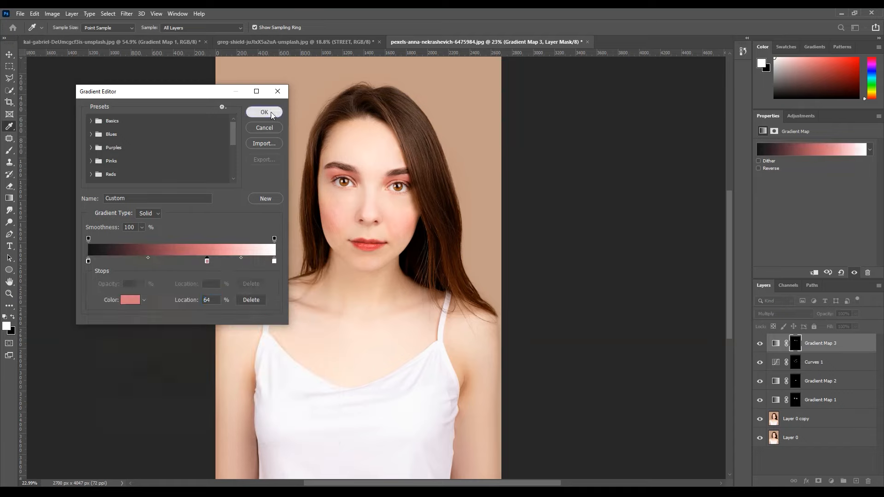
{"action": "left_click", "coordinate": [271, 112]}
{"action": "key", "text": "b"}
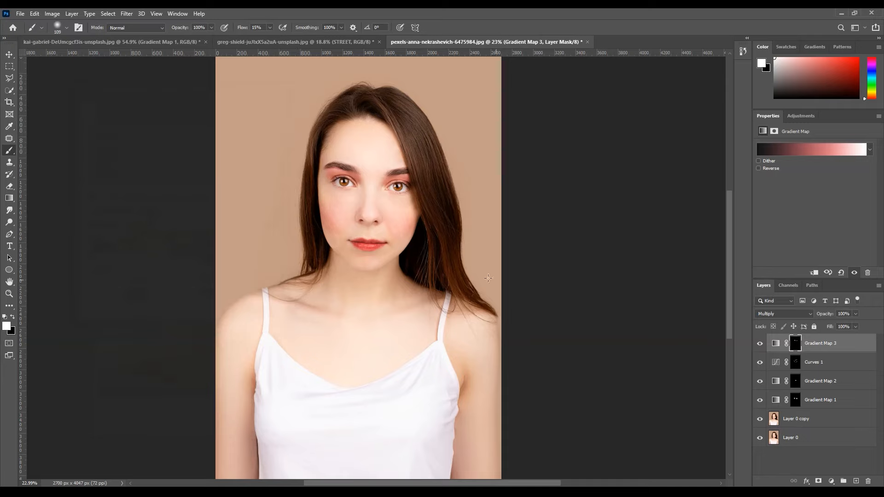
Step: Compare the portrait with and without Gradient Map 3 and inspect the eyeshadow at full view and up close
{"action": "left_click", "coordinate": [760, 344]}
{"action": "left_click", "coordinate": [760, 344]}
{"action": "scroll", "coordinate": [560, 318], "scroll_direction": "down", "scroll_amount": 5}
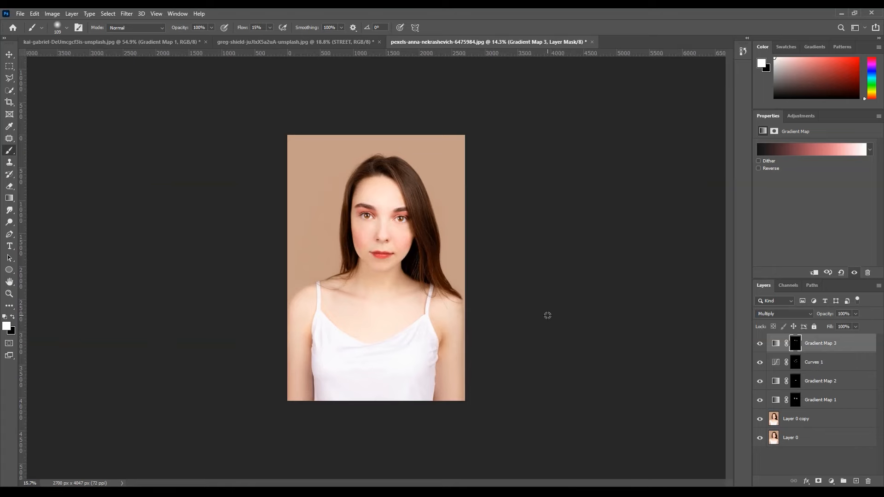
{"action": "scroll", "coordinate": [547, 316], "scroll_direction": "up", "scroll_amount": 4}
{"action": "scroll", "coordinate": [553, 309], "scroll_direction": "up", "scroll_amount": 5}
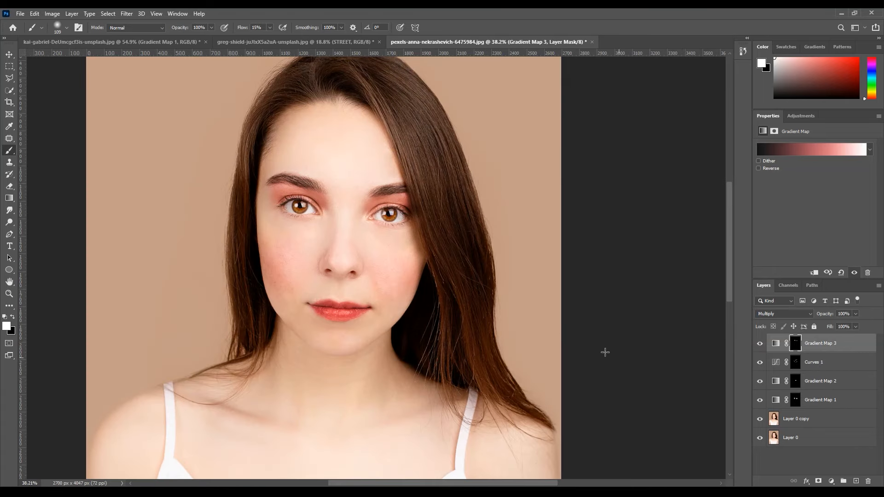
Step: Convert Layer 0 copy to a smart object and open it in the Liquify filter
{"action": "right_click", "coordinate": [808, 427]}
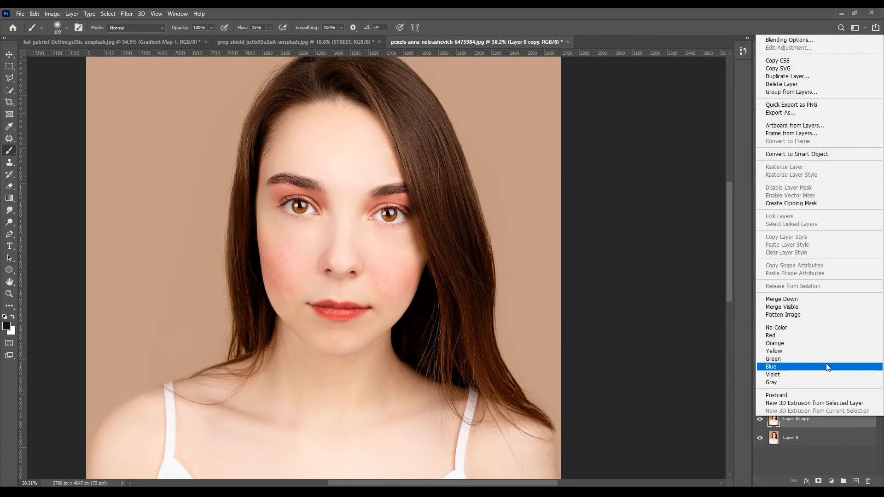
{"action": "left_click", "coordinate": [818, 154]}
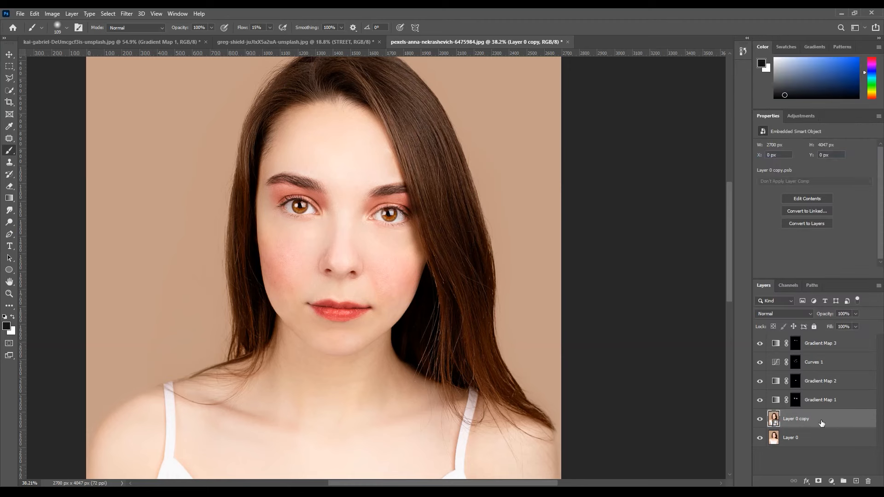
{"action": "left_click", "coordinate": [128, 13]}
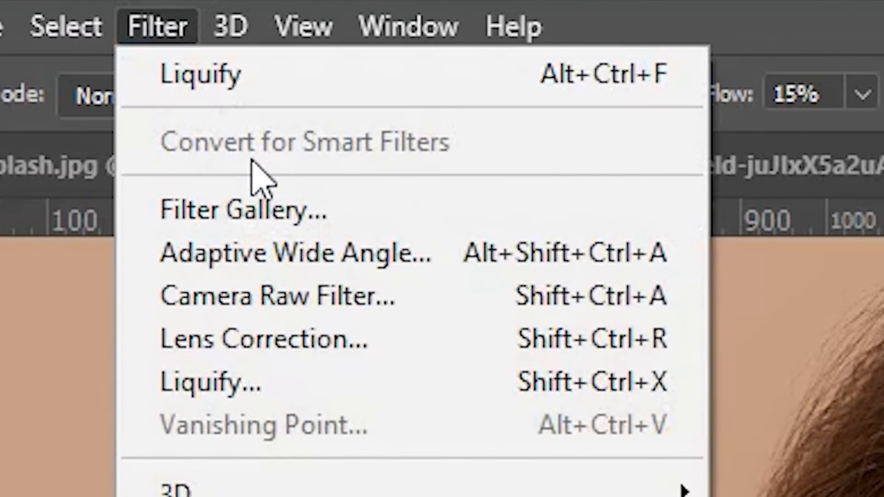
{"action": "left_click", "coordinate": [299, 382]}
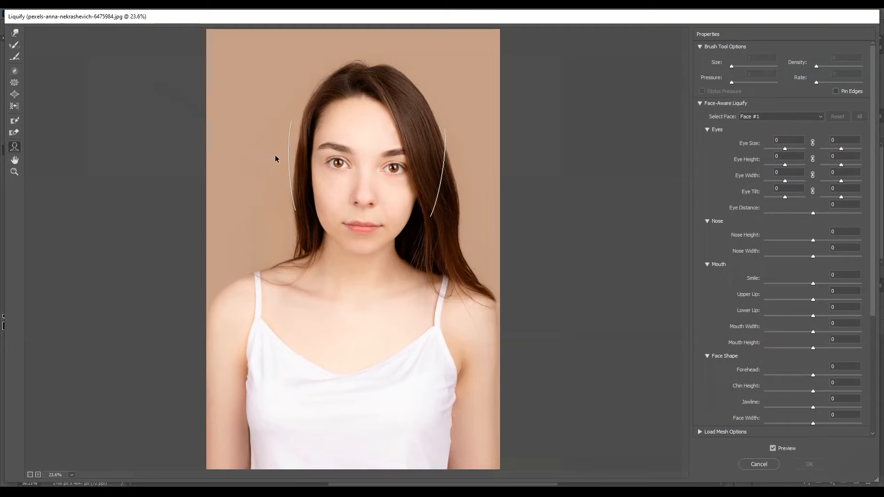
Step: With Face-Aware Liquify, narrow the nose to a width of -33 and tilt the image-right eye by 2
{"action": "mouse_move", "coordinate": [363, 215]}
{"action": "scroll", "coordinate": [365, 218], "scroll_direction": "up", "scroll_amount": 5}
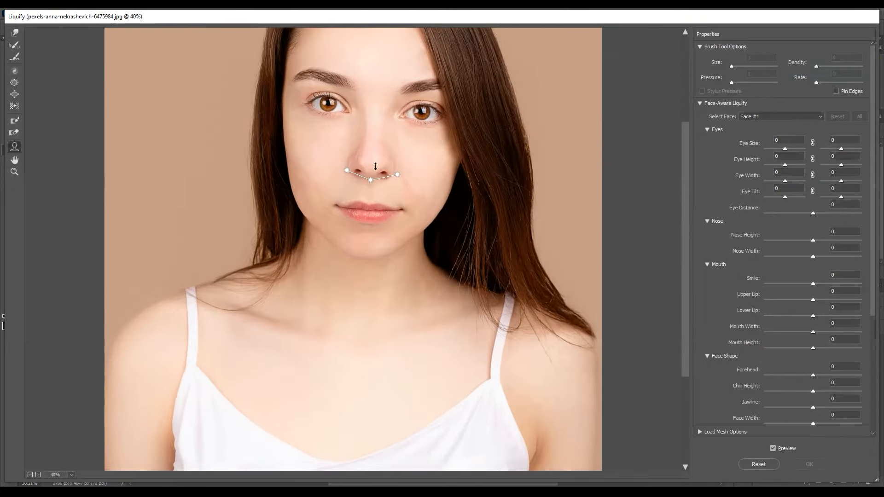
{"action": "scroll", "coordinate": [378, 161], "scroll_direction": "up", "scroll_amount": 5}
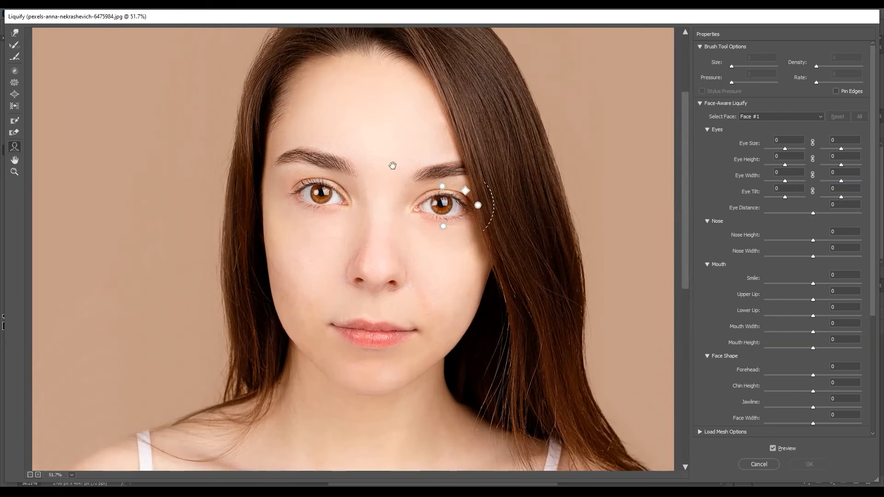
{"action": "left_click_drag", "start_coordinate": [392, 200], "coordinate": [393, 196]}
{"action": "left_click_drag", "start_coordinate": [465, 216], "coordinate": [466, 218]}
{"action": "left_click_drag", "start_coordinate": [376, 319], "coordinate": [376, 321]}
{"action": "key", "text": "ctrl+z"}
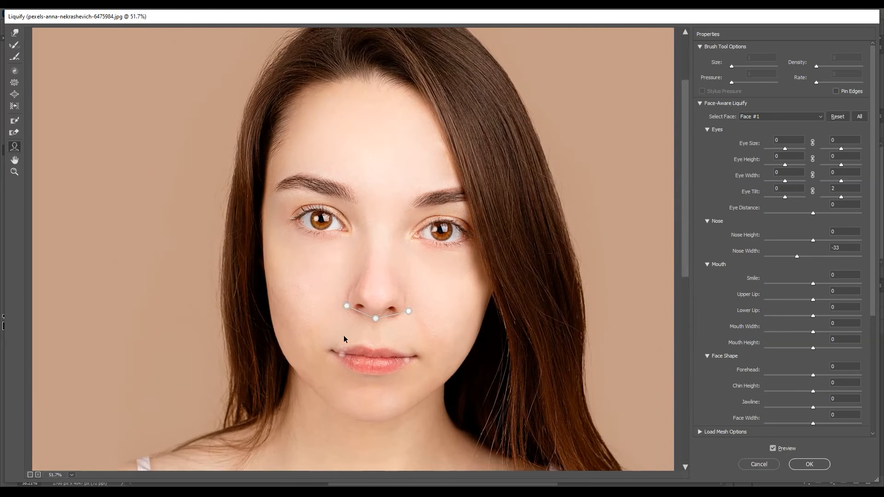
Step: Set face width -50, chin height 17, jawline -4, eye sizes 2 and -24 and first eye height 5, and apply Liquify to compare the result
{"action": "left_click_drag", "start_coordinate": [261, 279], "coordinate": [264, 278]}
{"action": "left_click_drag", "start_coordinate": [368, 423], "coordinate": [367, 422]}
{"action": "left_click_drag", "start_coordinate": [297, 369], "coordinate": [298, 368]}
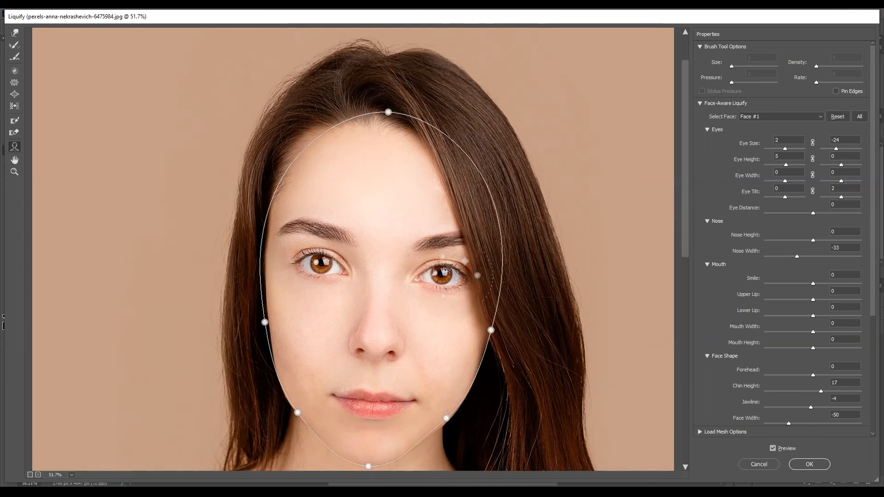
{"action": "key", "text": "ctrl+0"}
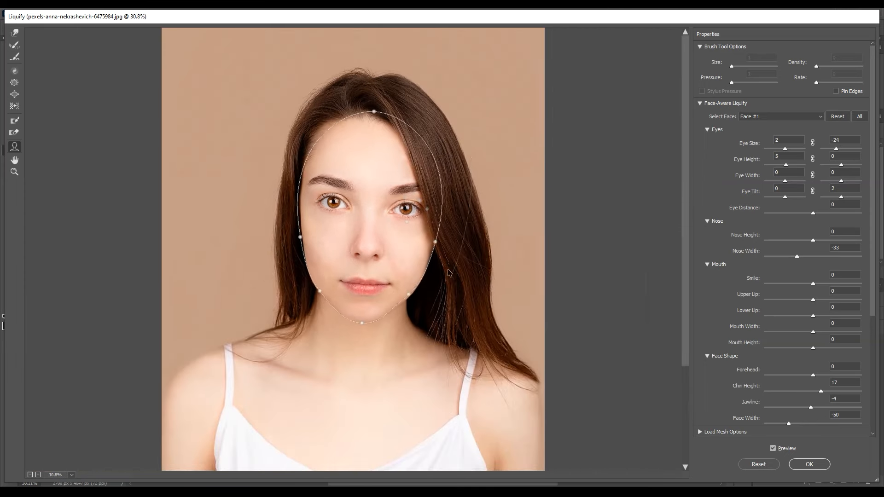
{"action": "left_click", "coordinate": [809, 464]}
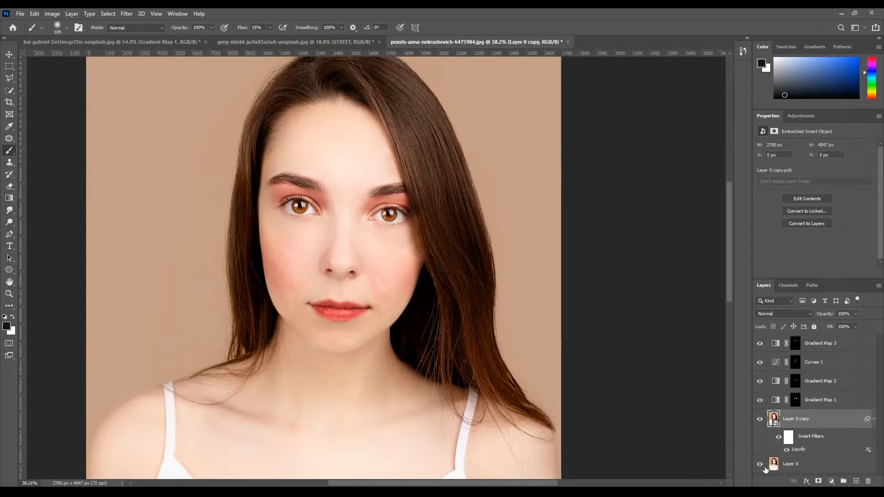
{"action": "left_click", "coordinate": [778, 437]}
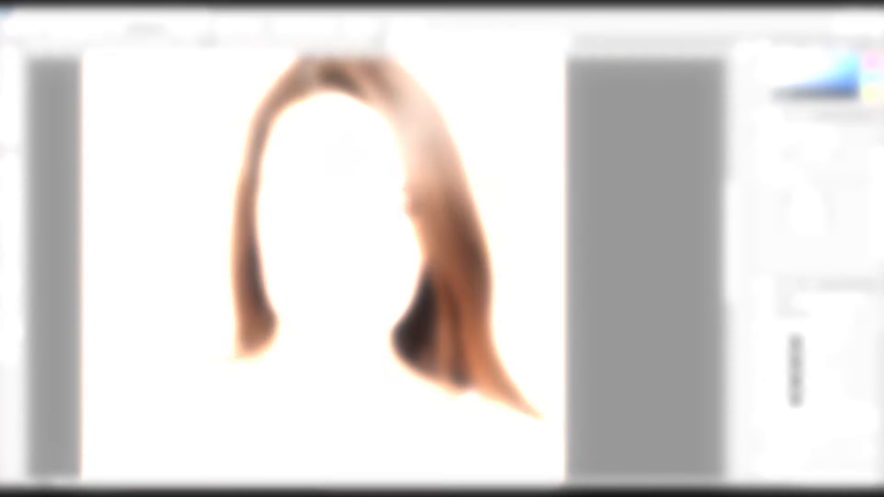